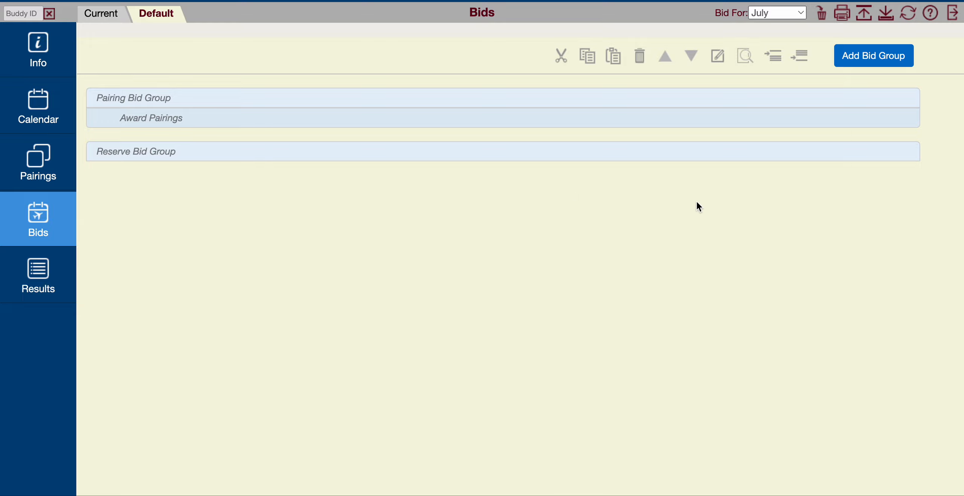
- Add a Pairing Bid Group containing the condition Set Condition Minimum Credit Window Else Start Next Bid Group
left_click(876, 62)
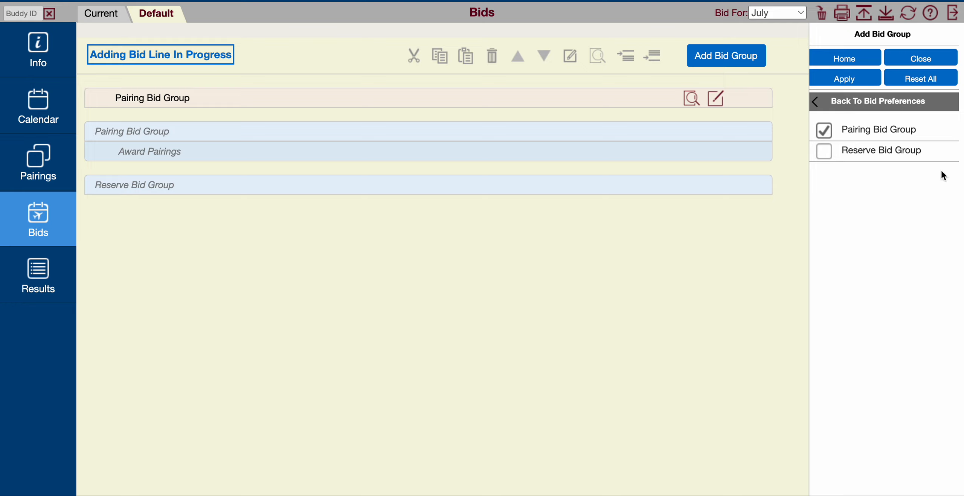
left_click(858, 85)
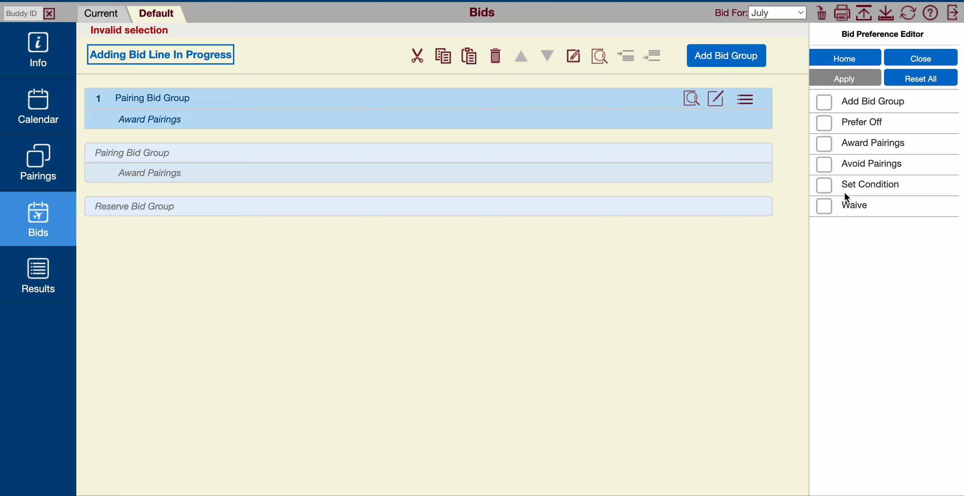
left_click(872, 186)
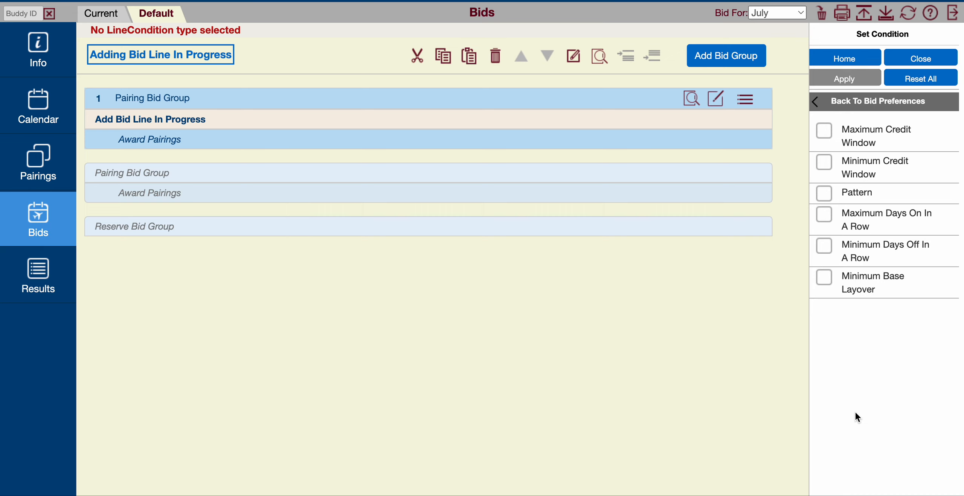
left_click(858, 171)
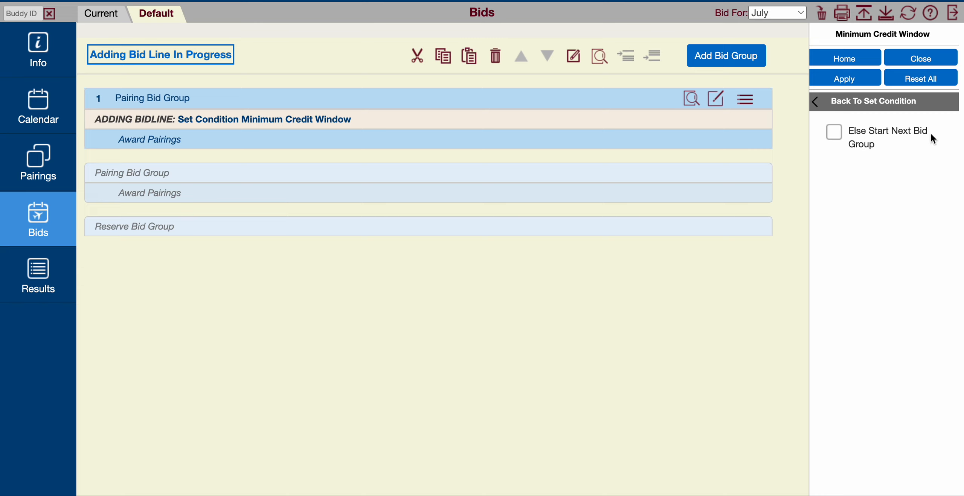
left_click(854, 136)
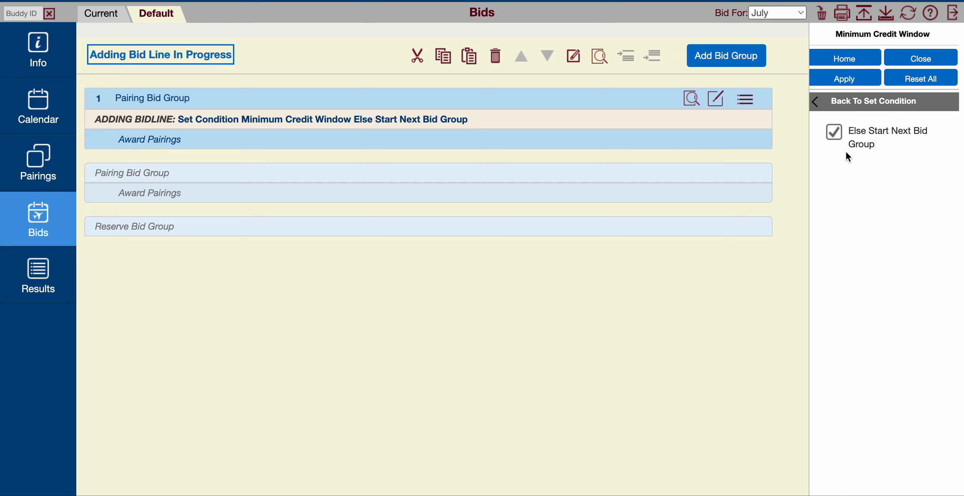
left_click(850, 90)
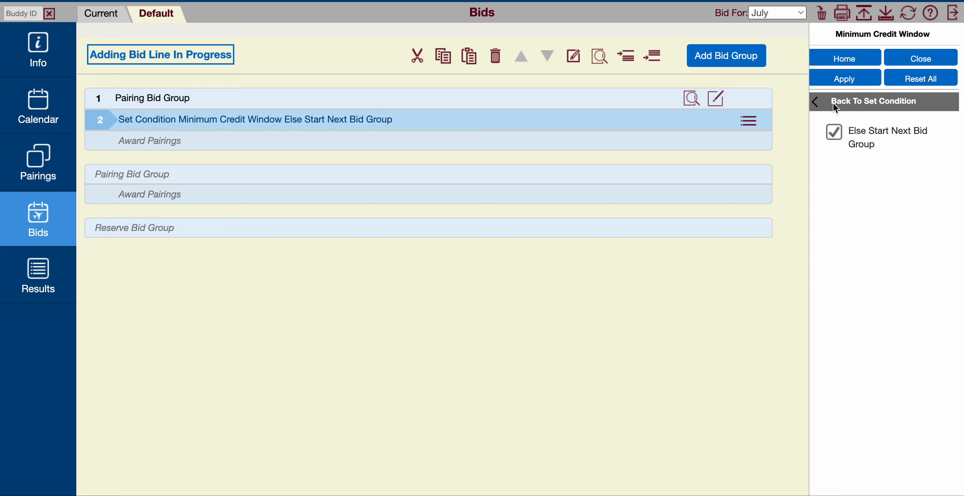
left_click(916, 60)
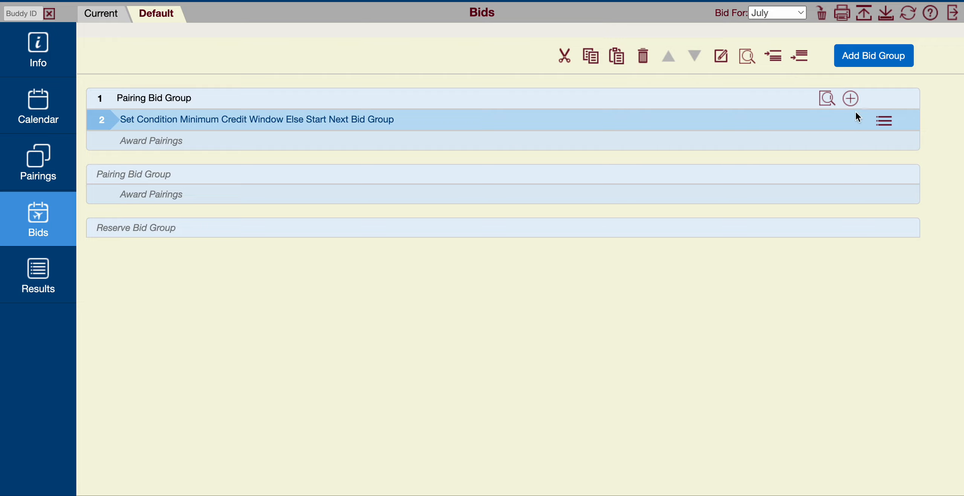
- Add two waive lines to the pairing bid group: 2 Consecutive Days Off In 7 and Block of 3 Days Off
left_click(801, 57)
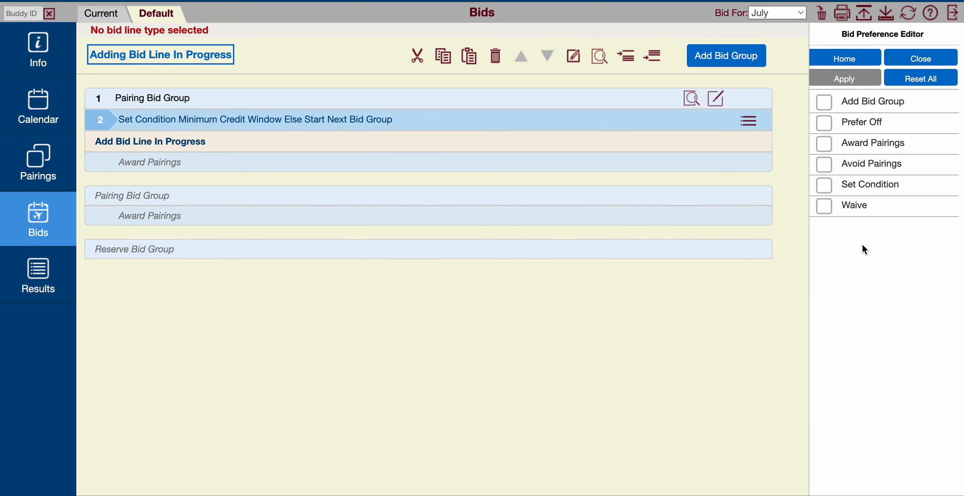
left_click(856, 206)
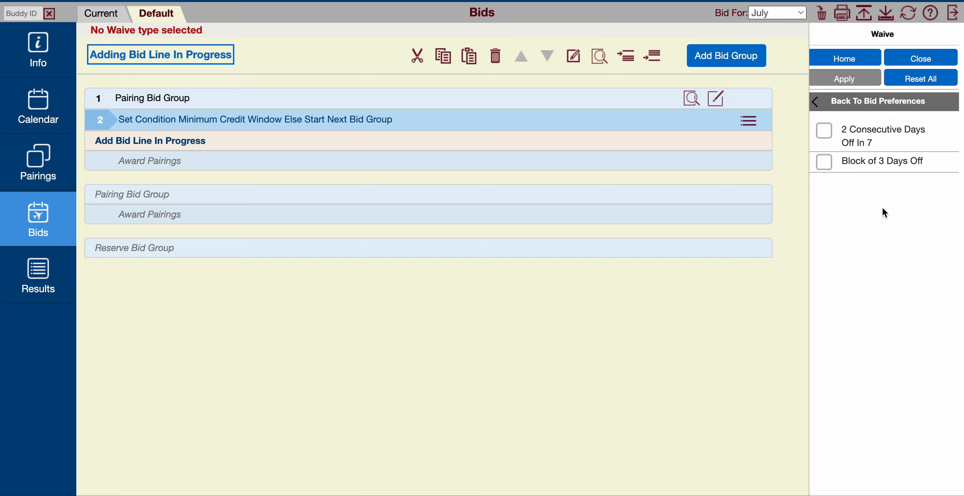
left_click(854, 131)
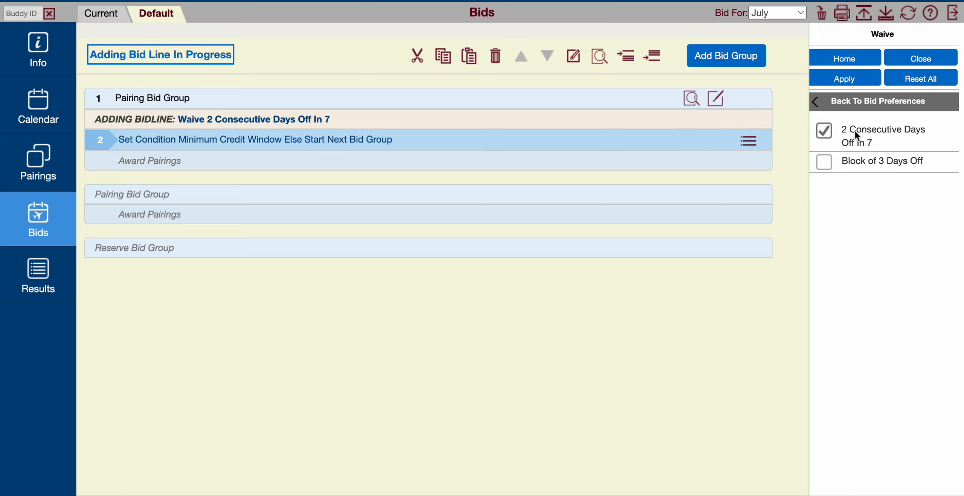
left_click(844, 80)
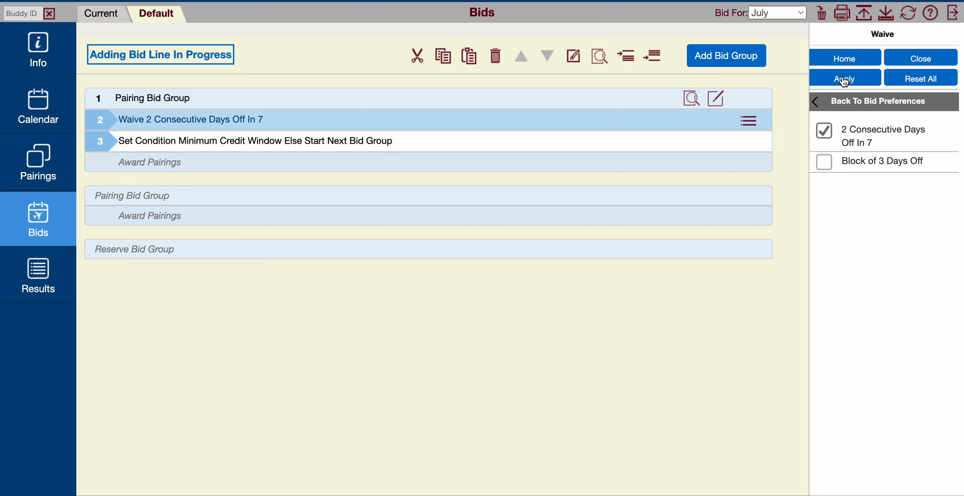
left_click(824, 163)
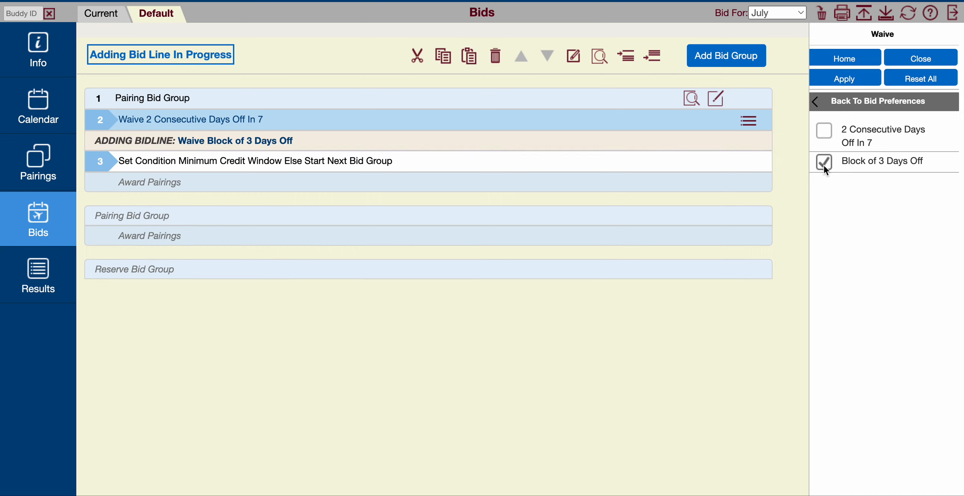
left_click(852, 83)
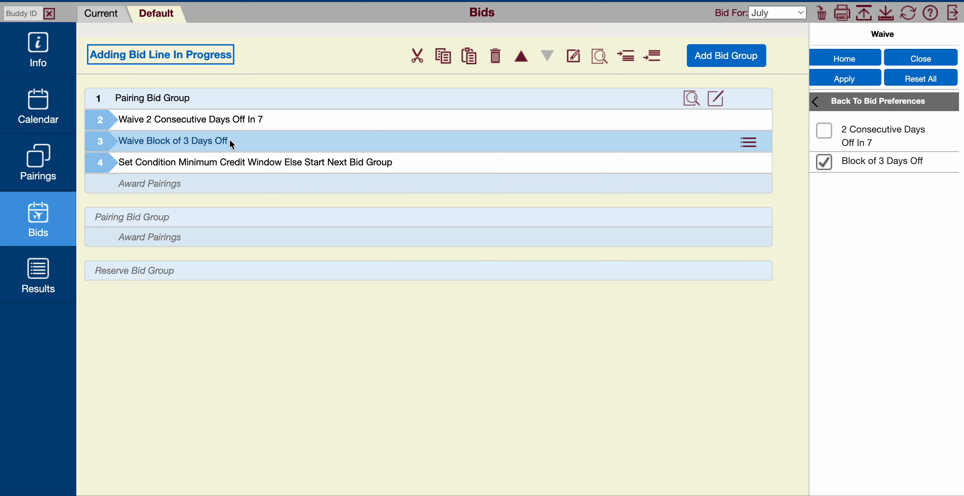
- Insert a Prefer Off line for Aug 18 to Aug 22, 2023, All or Nothing, below the Minimum Credit Window condition
left_click(256, 170)
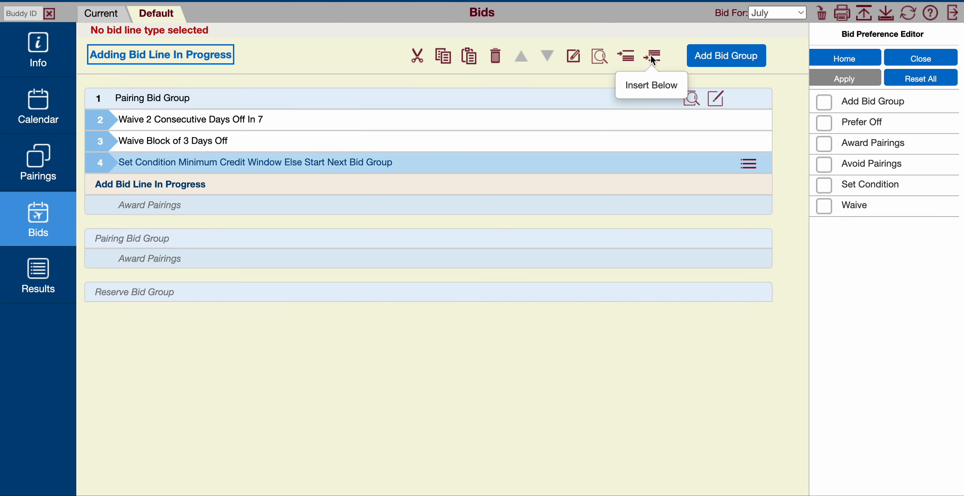
left_click(863, 122)
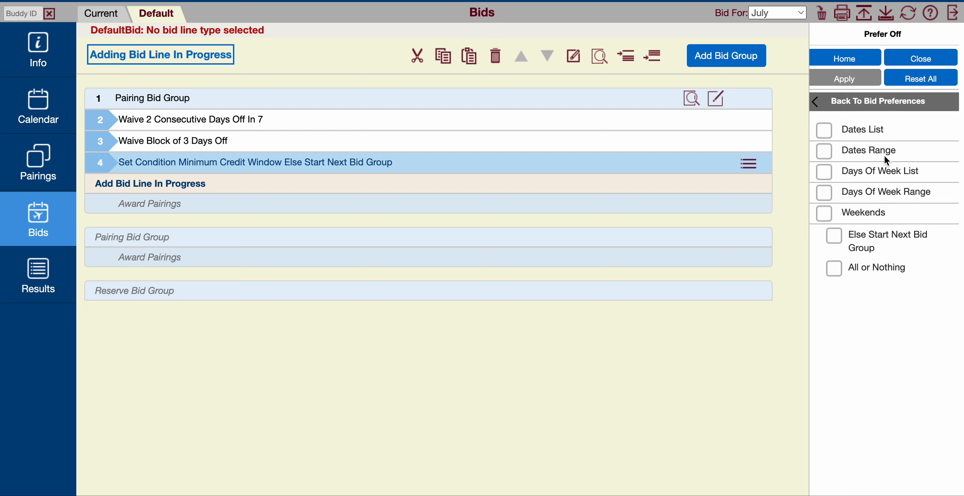
left_click(862, 151)
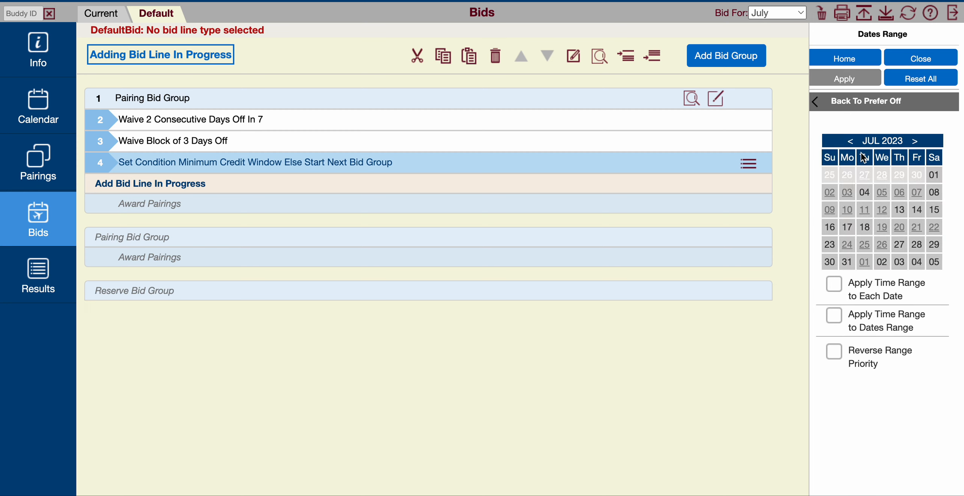
left_click(915, 141)
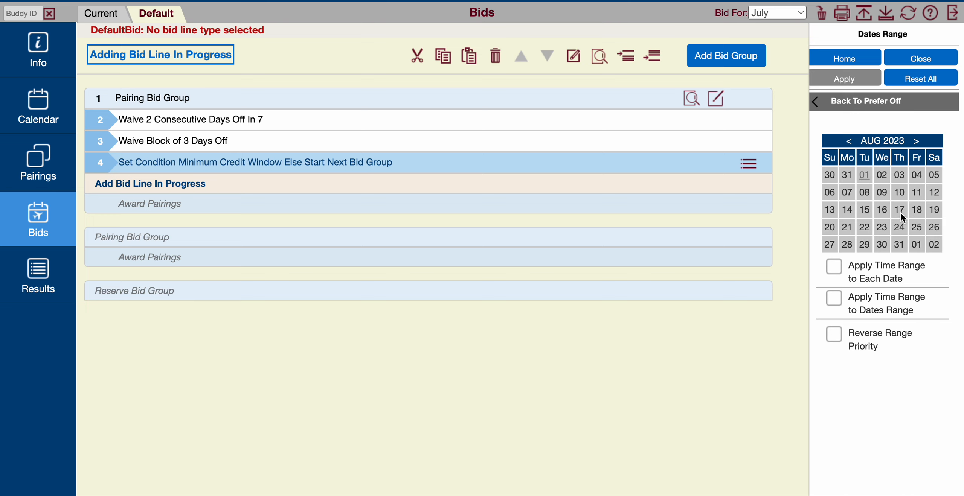
left_click(915, 210)
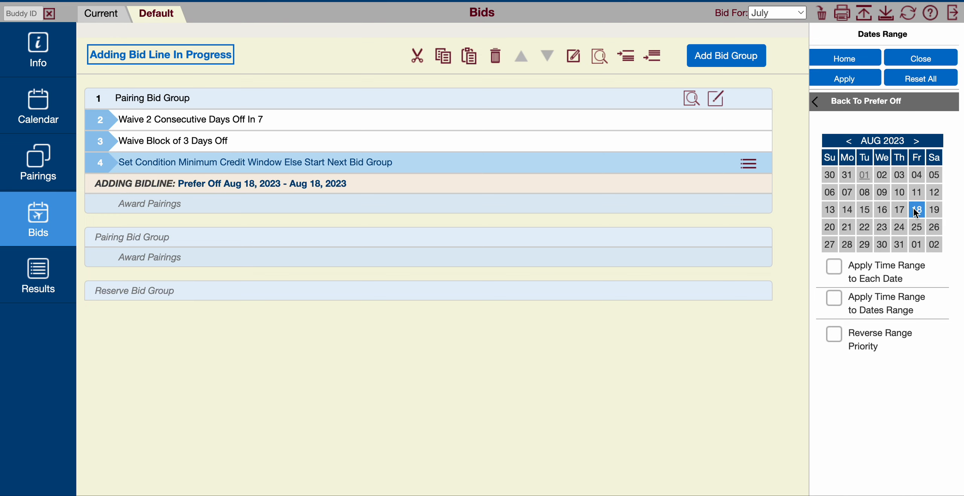
left_click(864, 229)
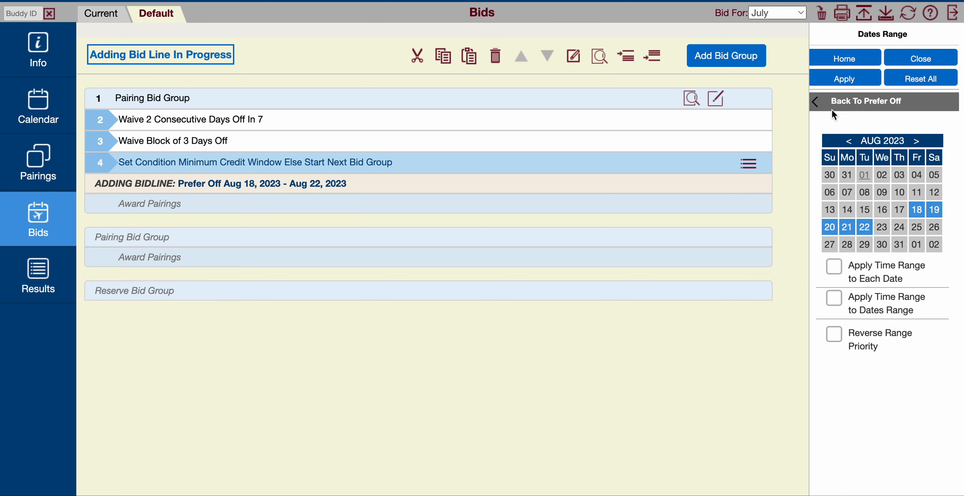
left_click(815, 103)
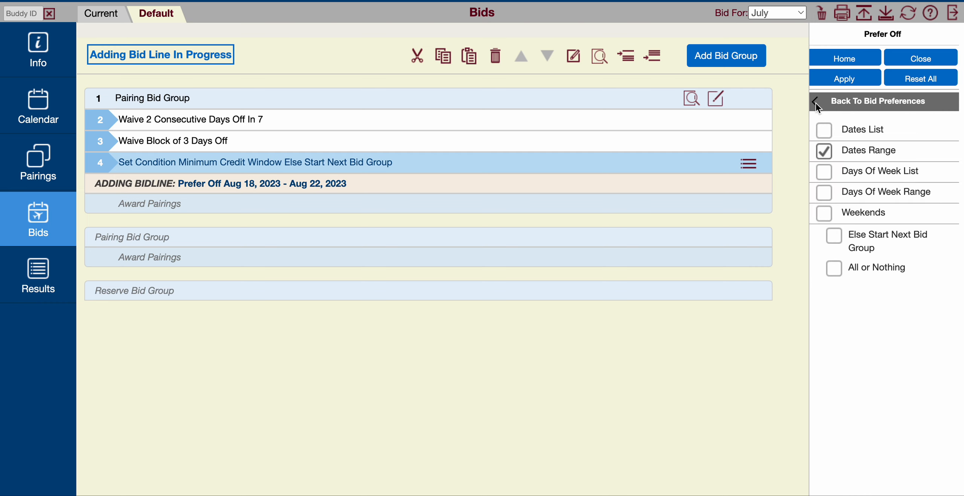
left_click(834, 268)
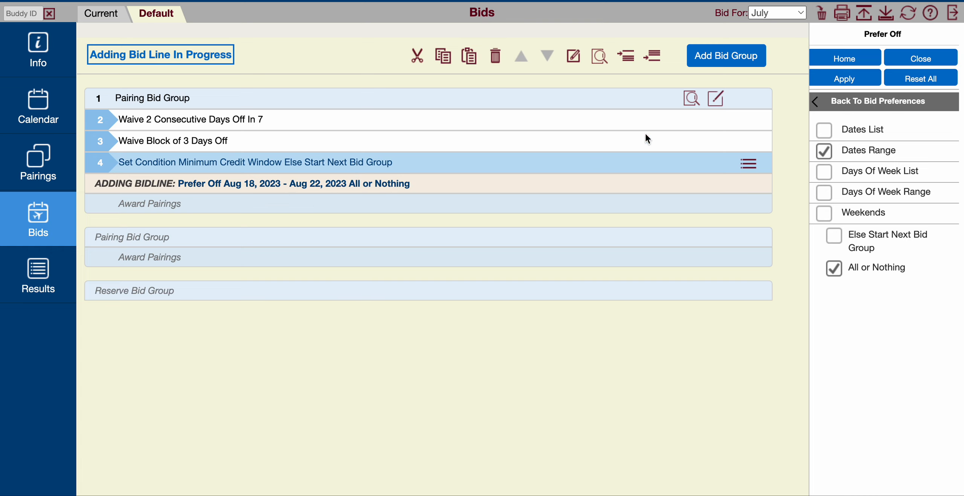
left_click(844, 79)
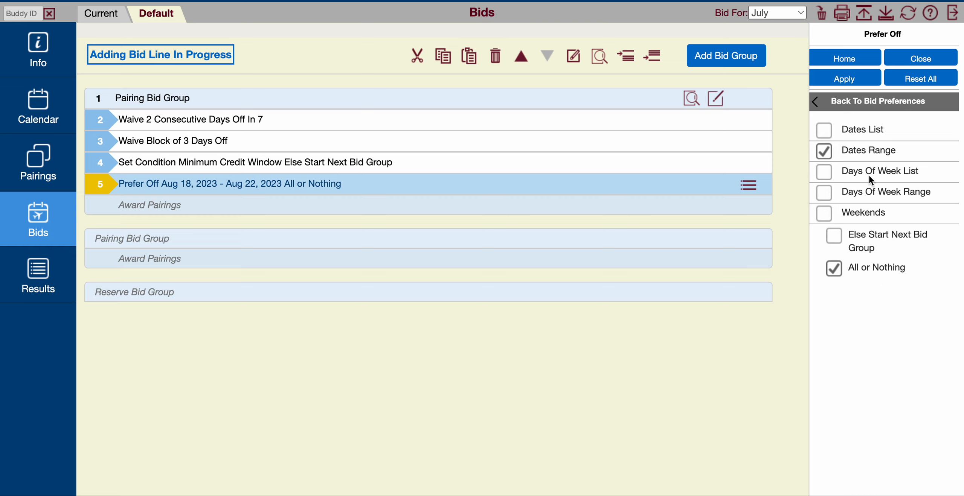
left_click(932, 57)
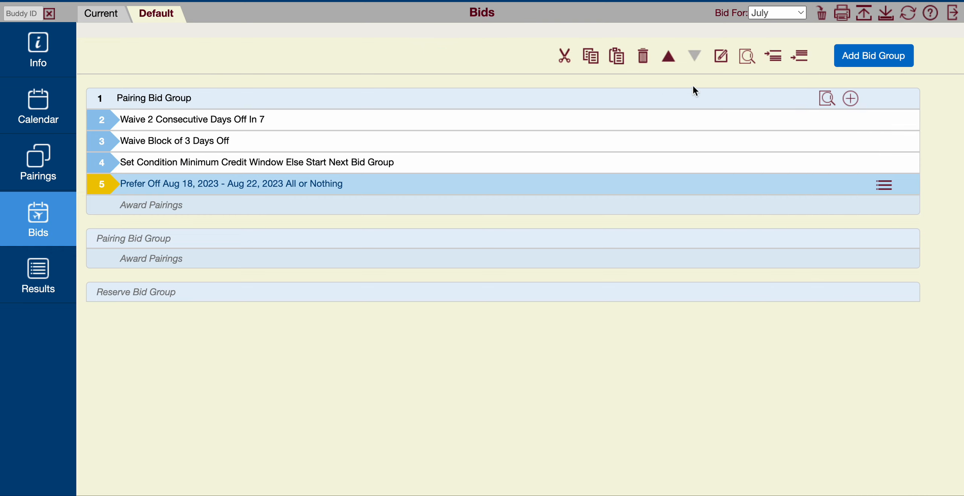
- Add another Prefer Off line to the pairing bid group for the dates range Aug 19 to Aug 22, 2023, All or Nothing
left_click(850, 99)
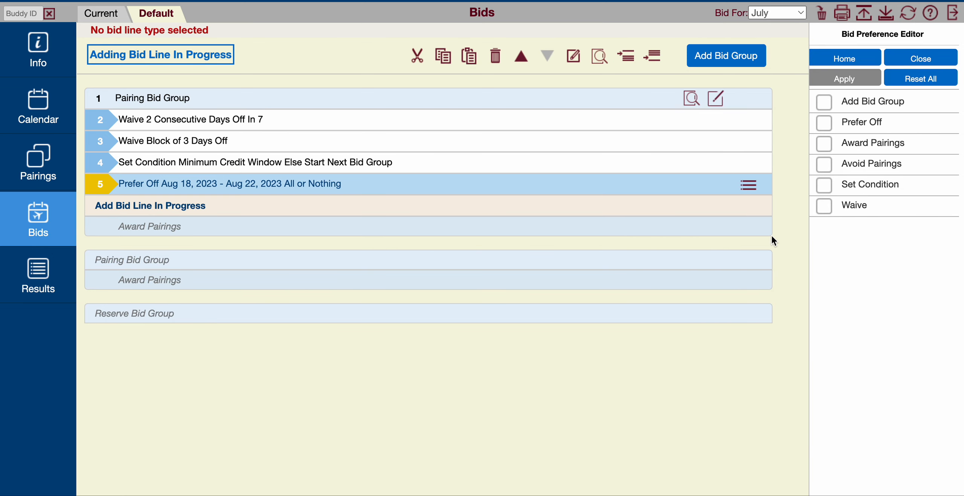
left_click(862, 123)
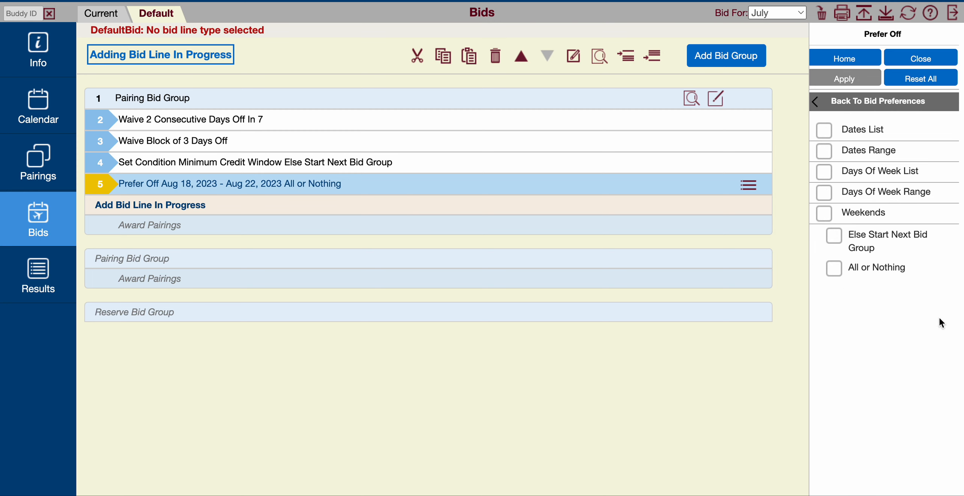
left_click(844, 151)
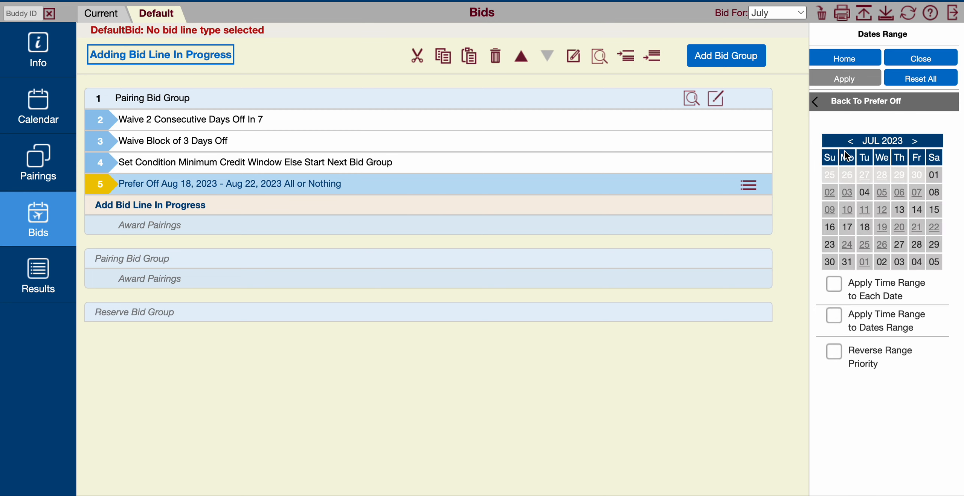
left_click(915, 141)
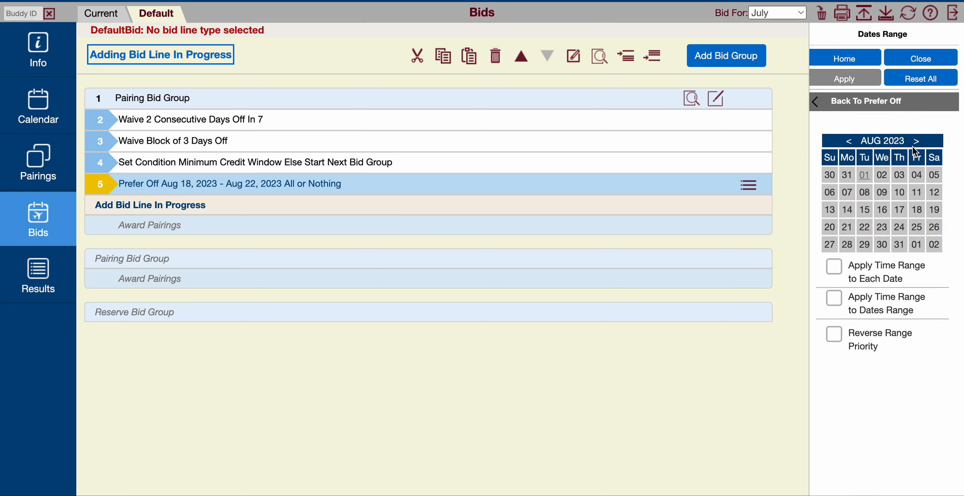
left_click(934, 210)
left_click(866, 229)
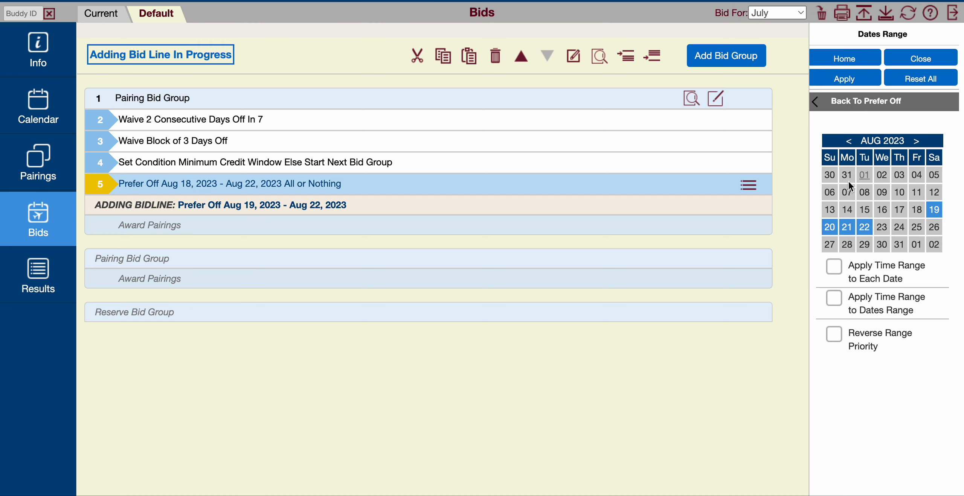
left_click(816, 102)
left_click(854, 268)
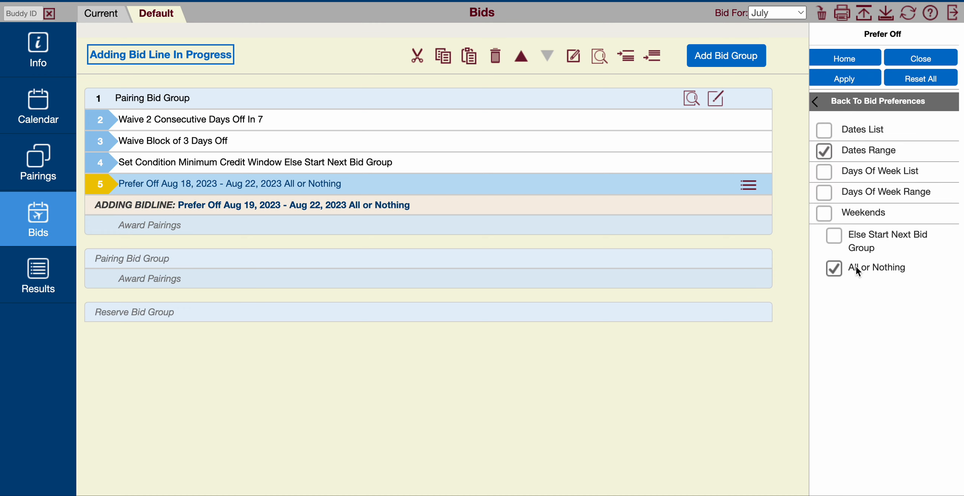
left_click(845, 82)
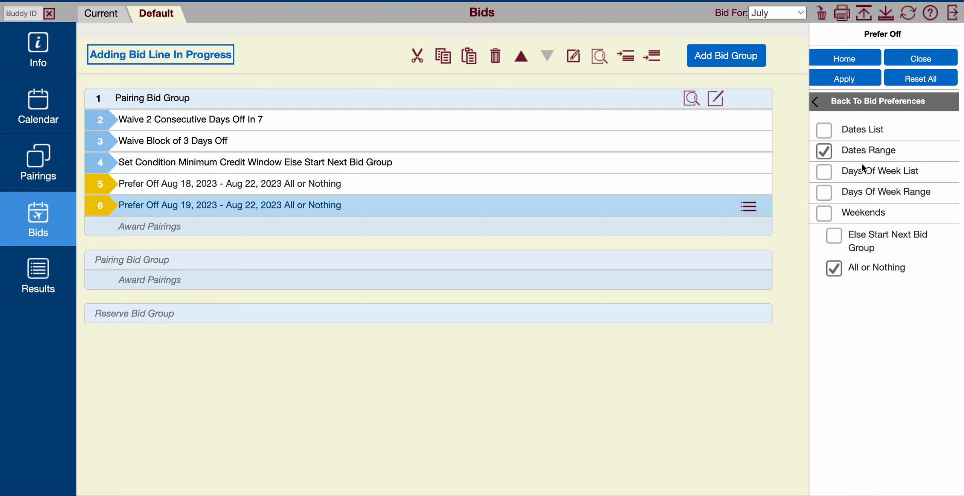
- Add a third Prefer Off line for the dates range Aug 18 to Aug 21, 2023, keeping All or Nothing
left_click(868, 150)
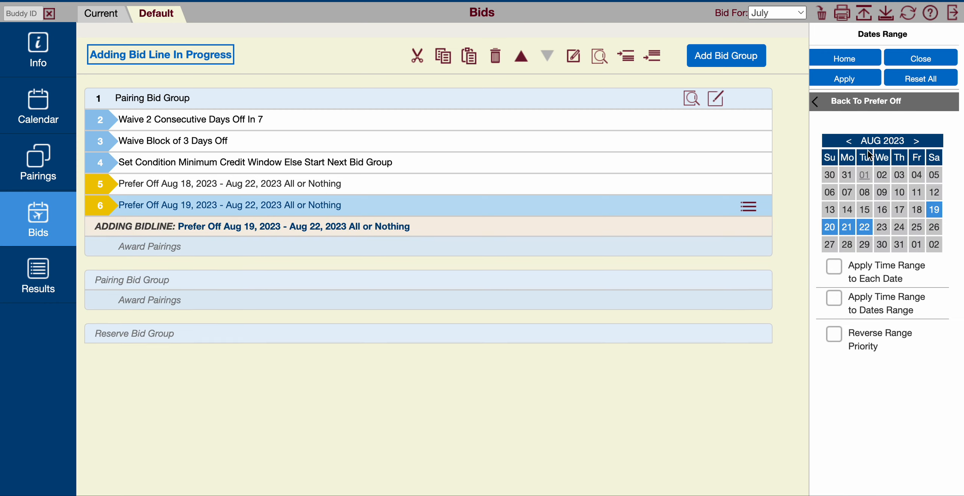
left_click(912, 209)
left_click(845, 227)
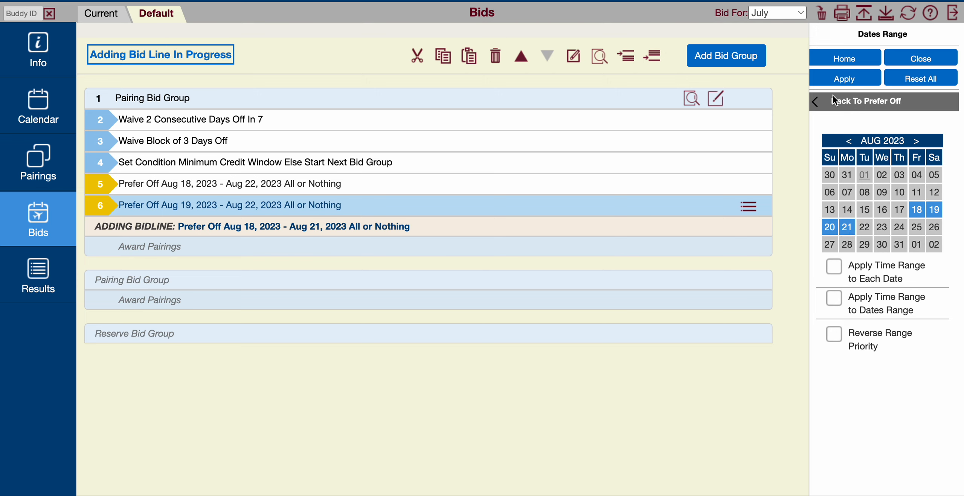
left_click(816, 102)
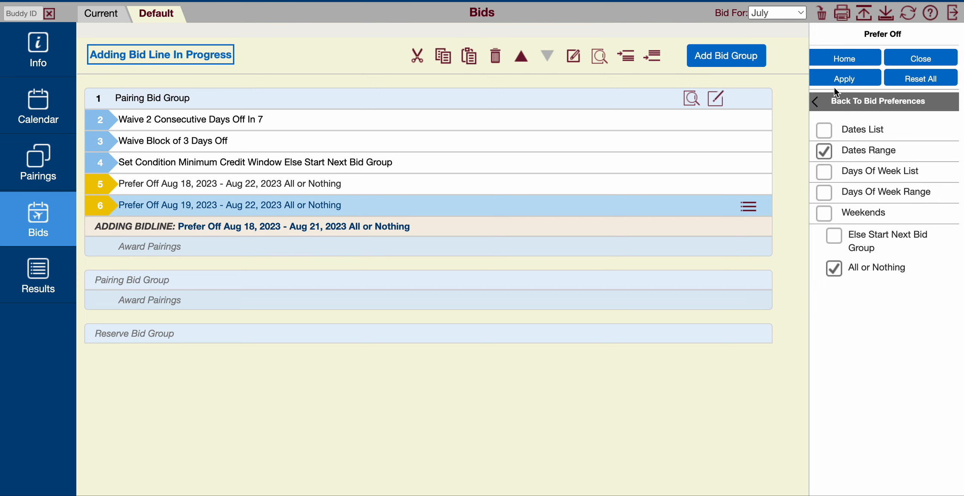
left_click(843, 80)
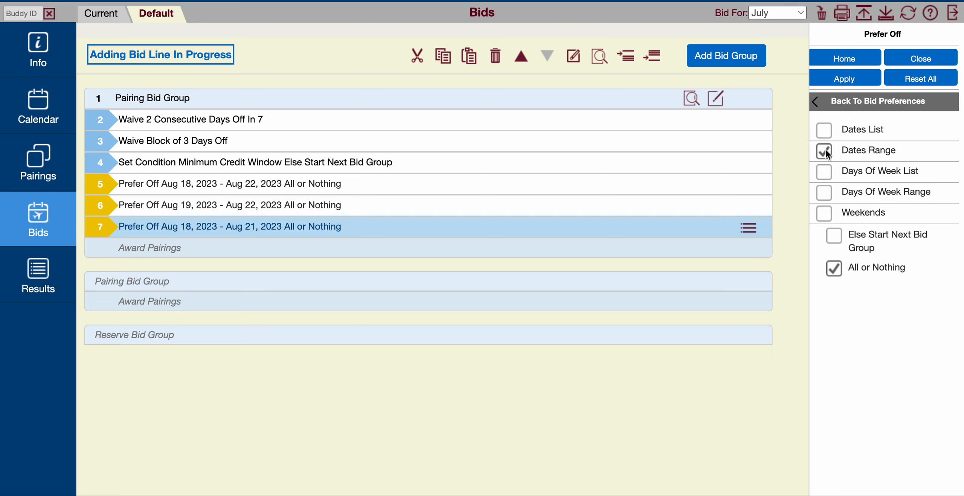
- Add a Prefer Off line using a dates list of Aug 9, Aug 19 and Aug 29, 2023, keeping All or Nothing
left_click(824, 130)
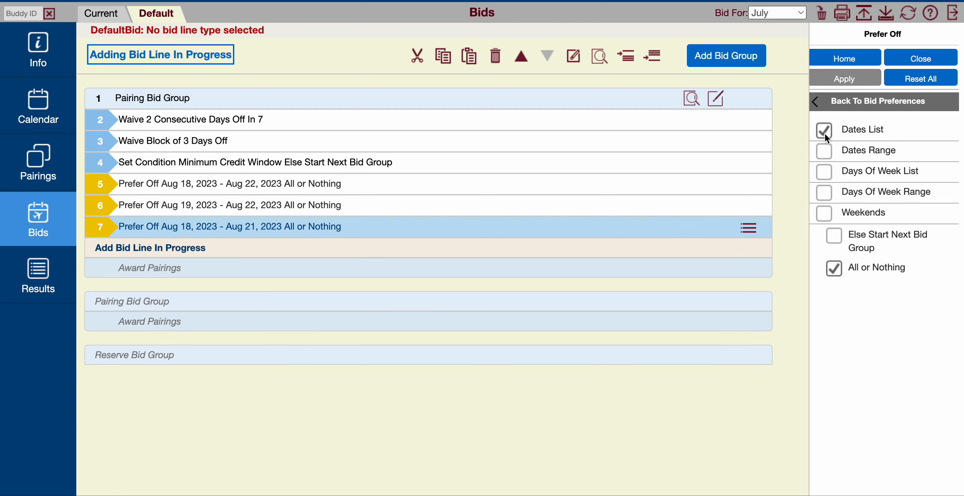
left_click(871, 133)
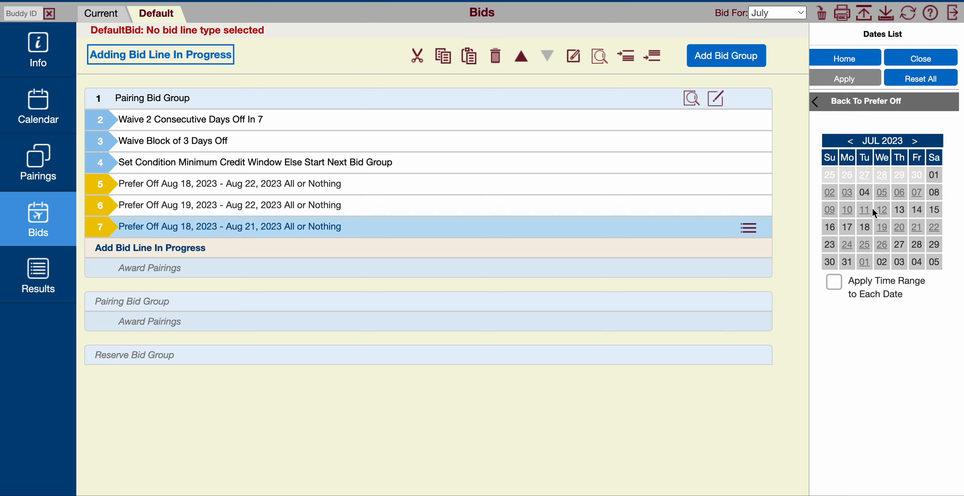
left_click(915, 141)
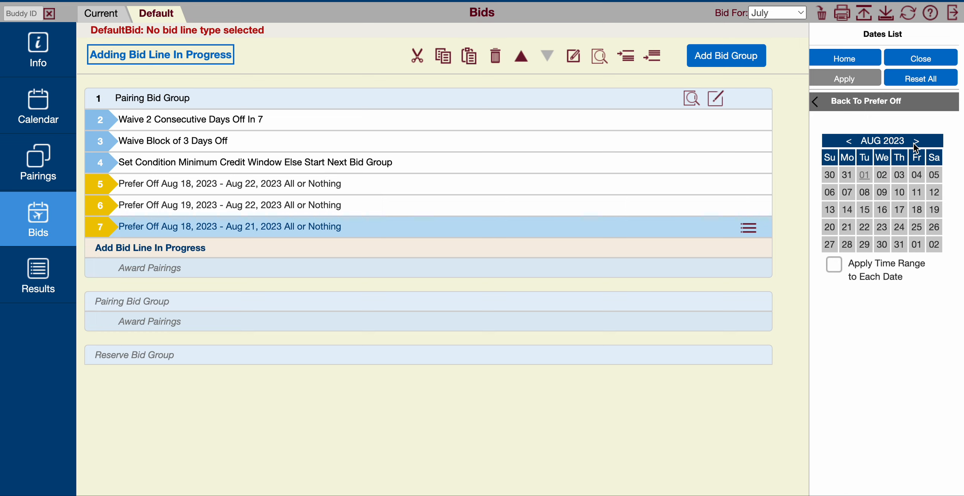
left_click(881, 192)
left_click(933, 211)
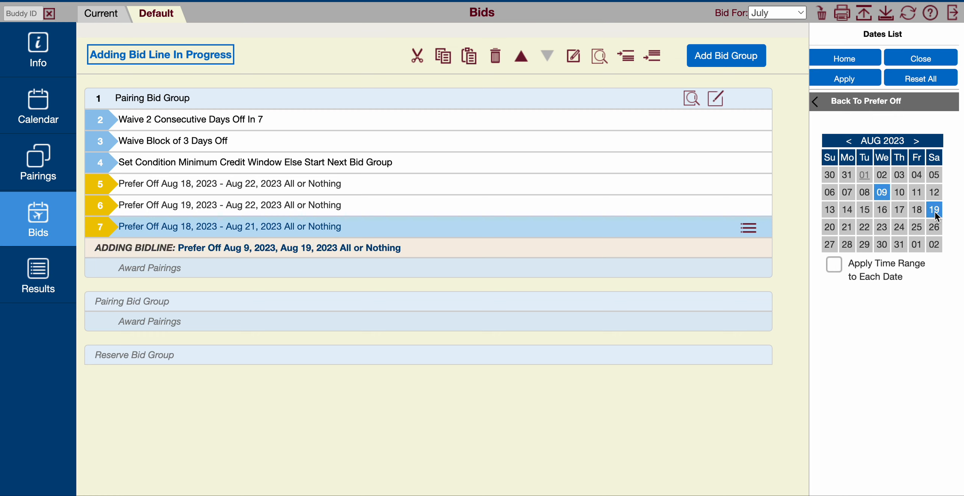
left_click(865, 245)
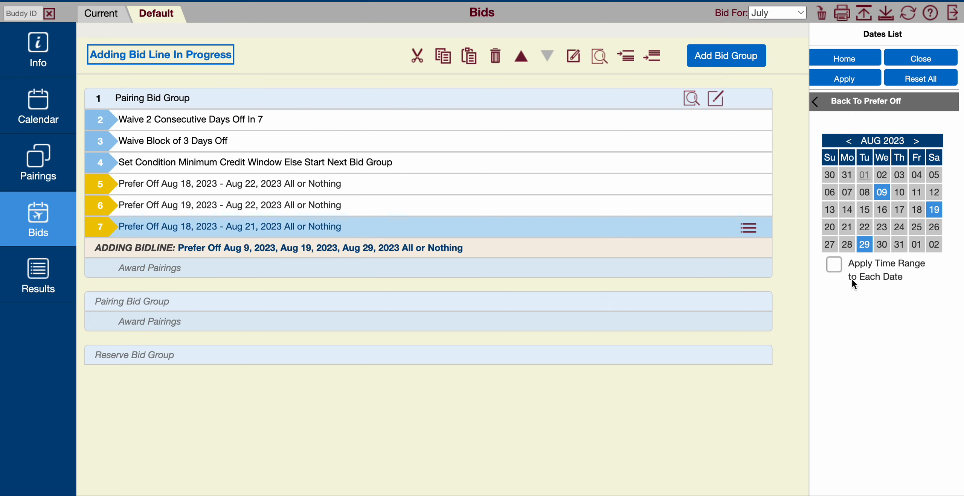
left_click(844, 79)
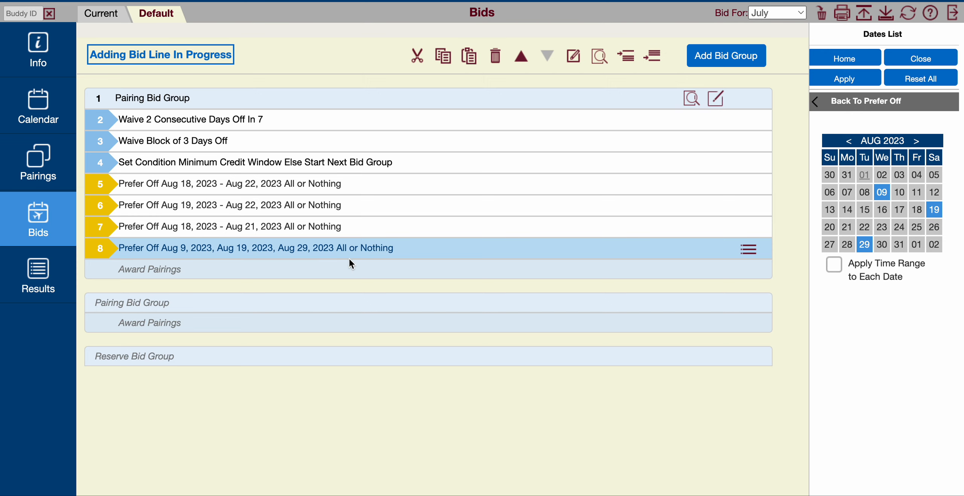
- Add a Prefer Off line for Aug 9, 19 and 29, 2023 without All or Nothing, and delete its All or Nothing version
left_click(814, 107)
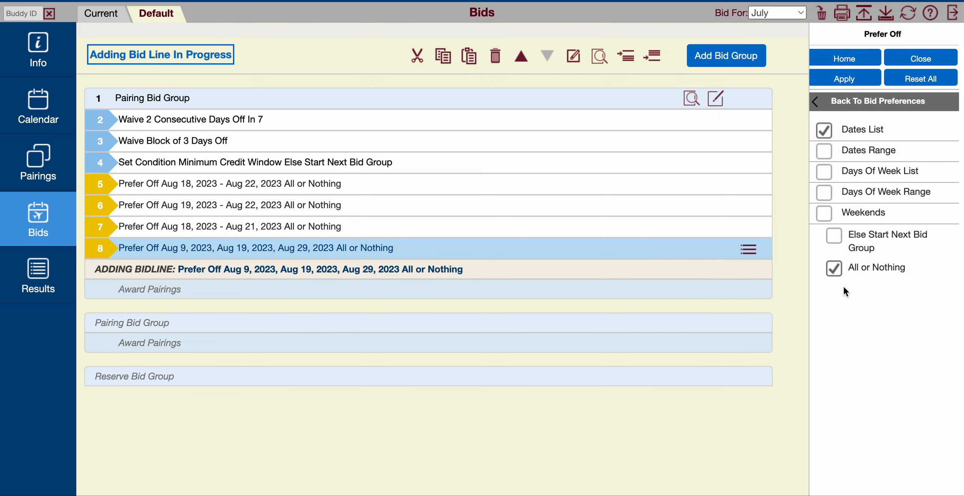
left_click(837, 270)
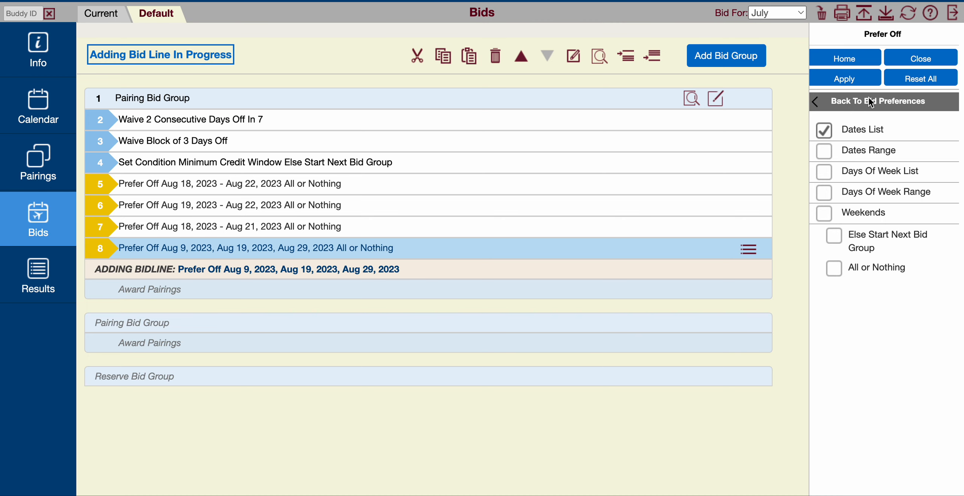
left_click(855, 80)
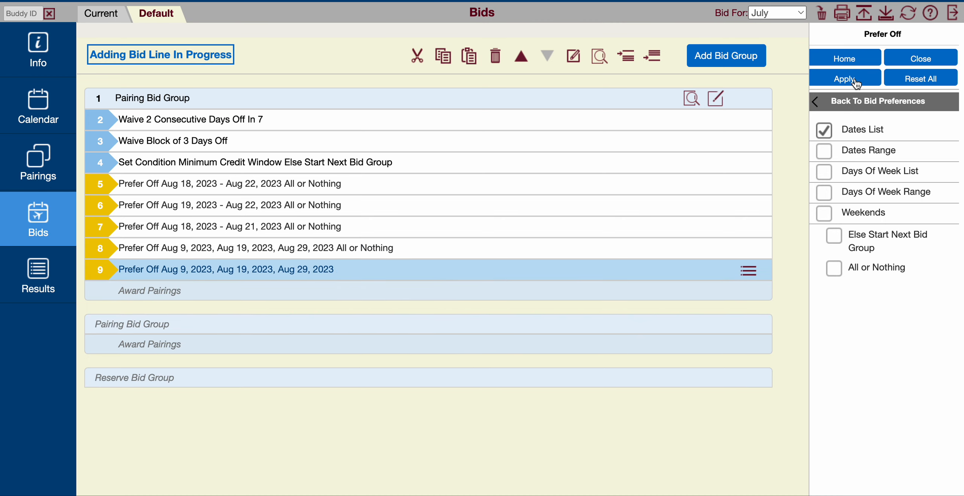
left_click(441, 246)
left_click(746, 249)
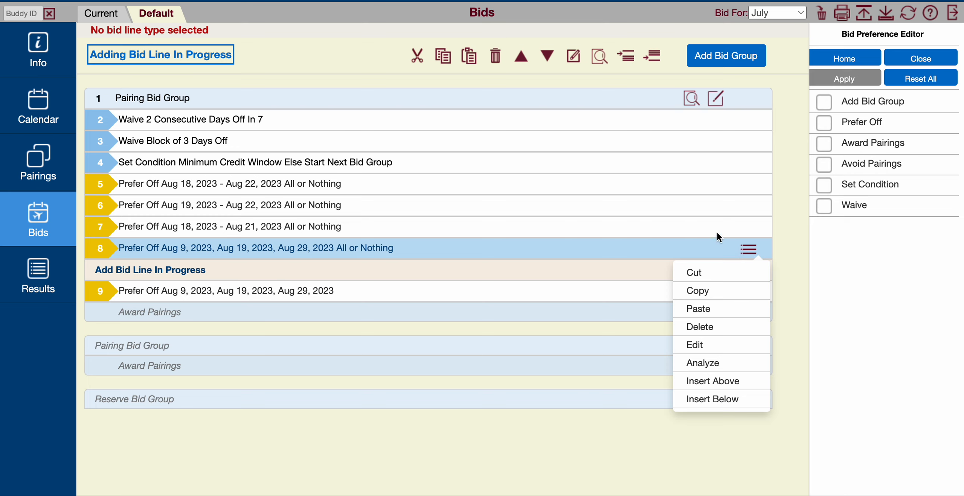
left_click(706, 327)
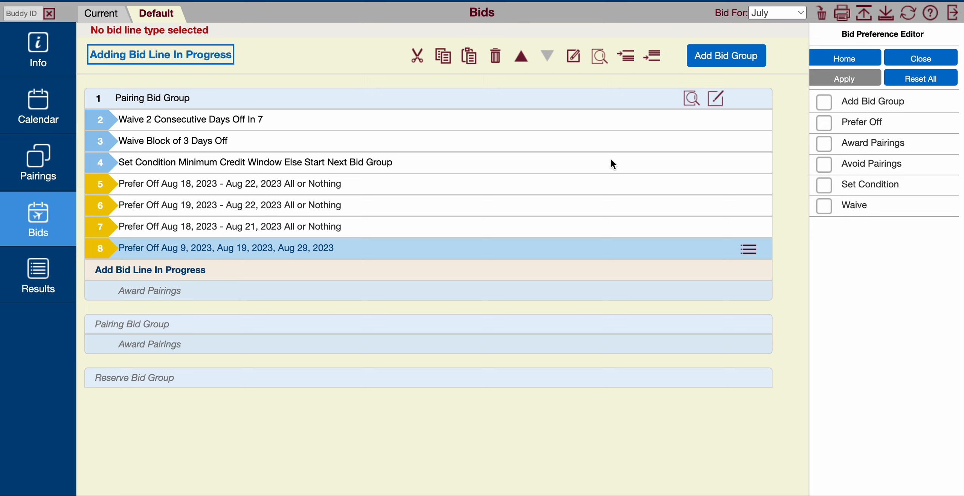
- Add an Avoid Pairings line for any layover in station LNK below the Prefer Off lines
left_click(860, 163)
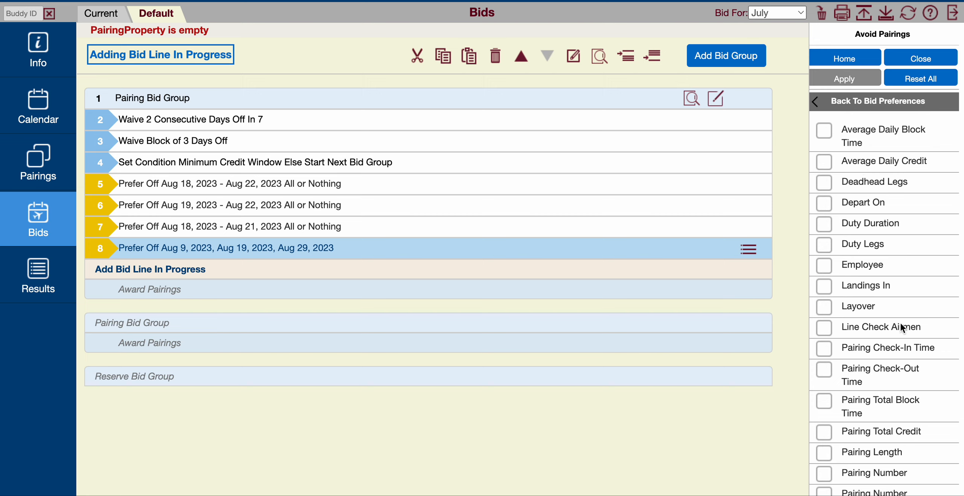
scroll(900, 323, "down", 2)
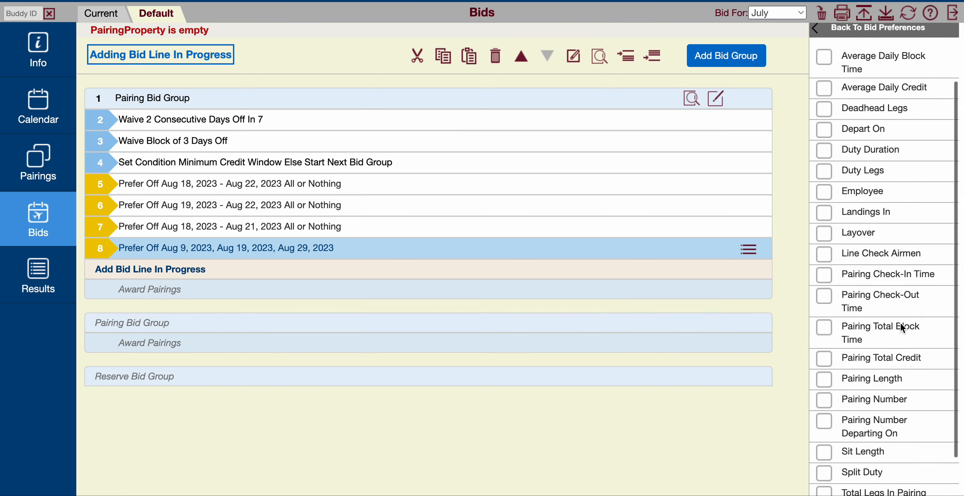
left_click(860, 236)
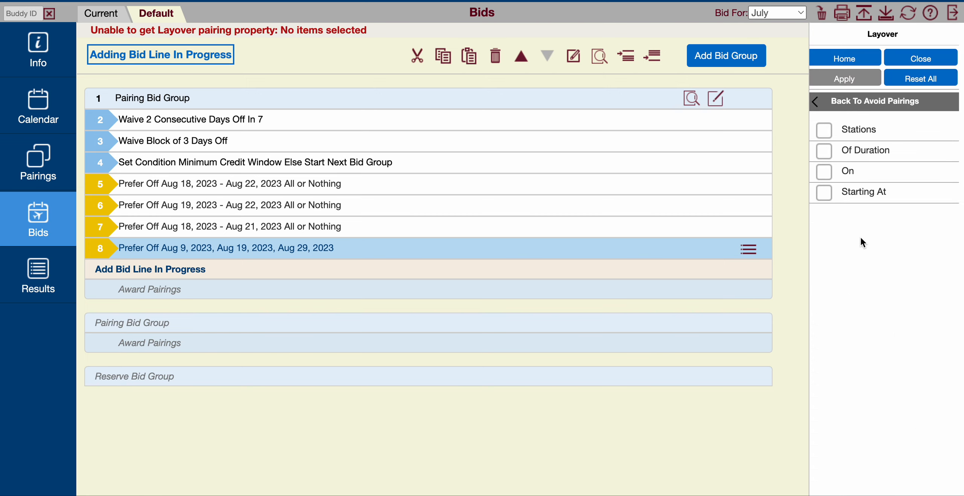
left_click(864, 128)
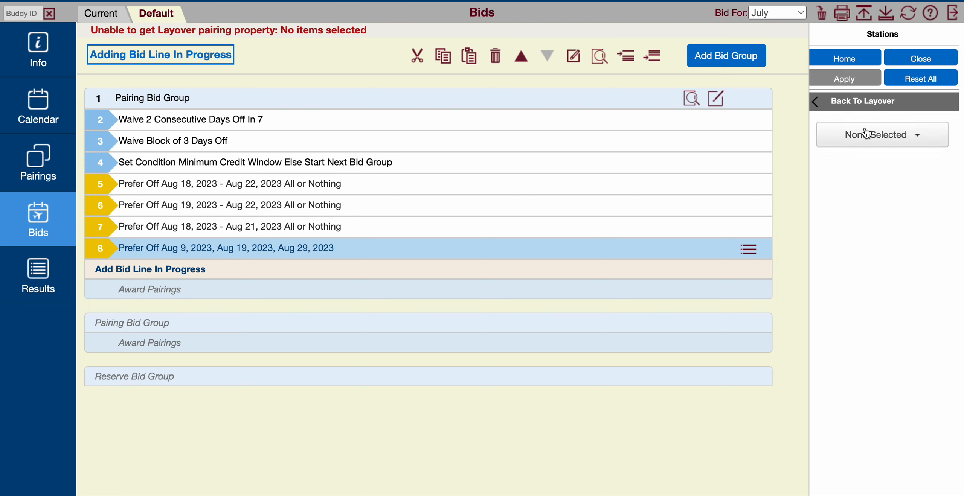
left_click(887, 136)
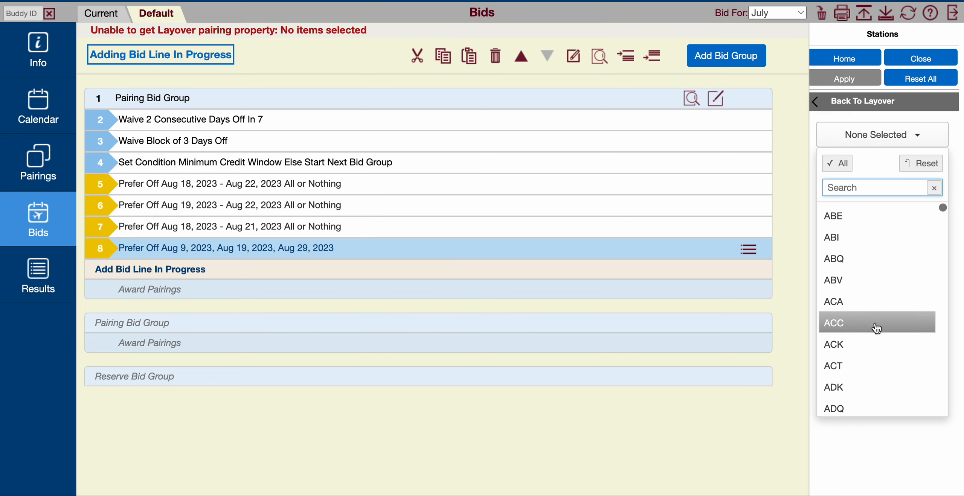
type("lnk")
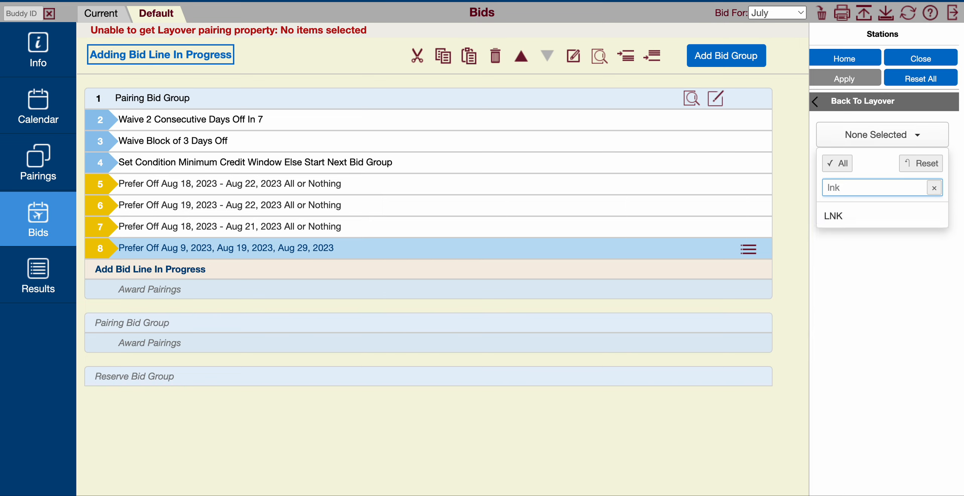
left_click(865, 218)
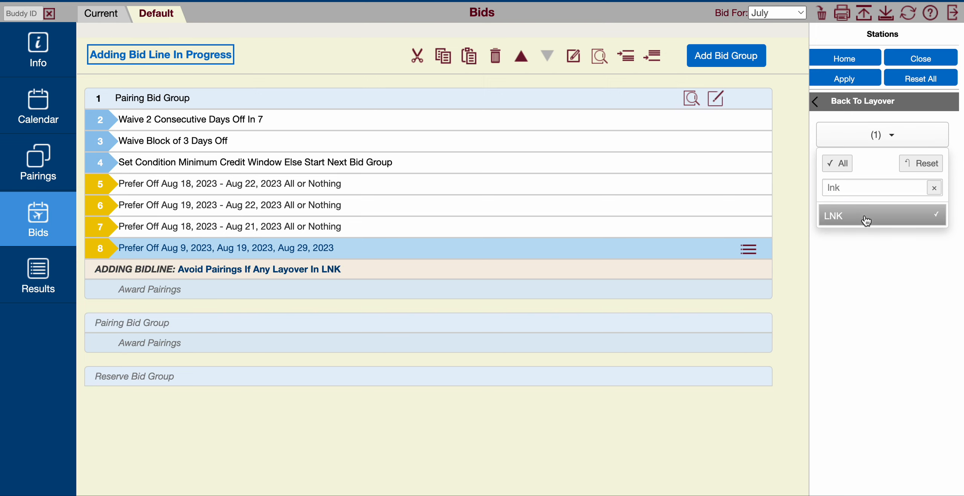
left_click(849, 80)
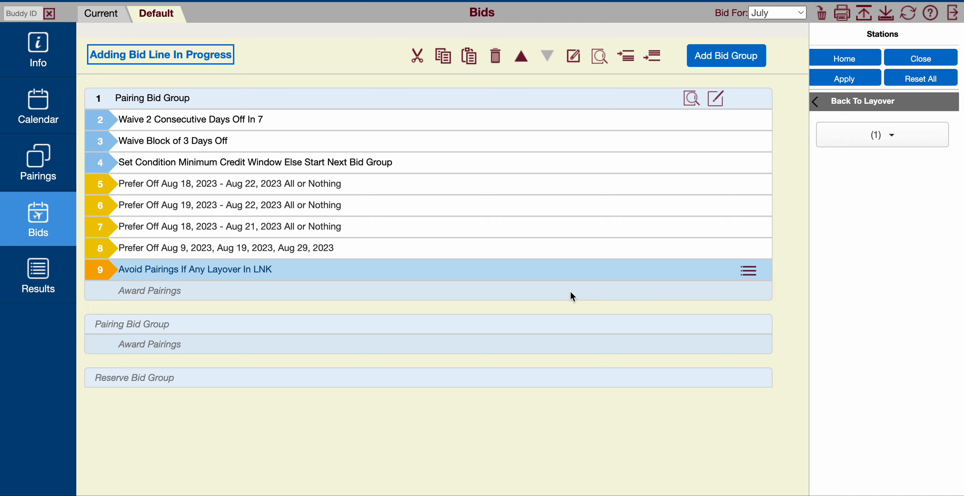
- Copy the whole first pairing bid group and paste it below a newly added empty pairing bid group
left_click(529, 102)
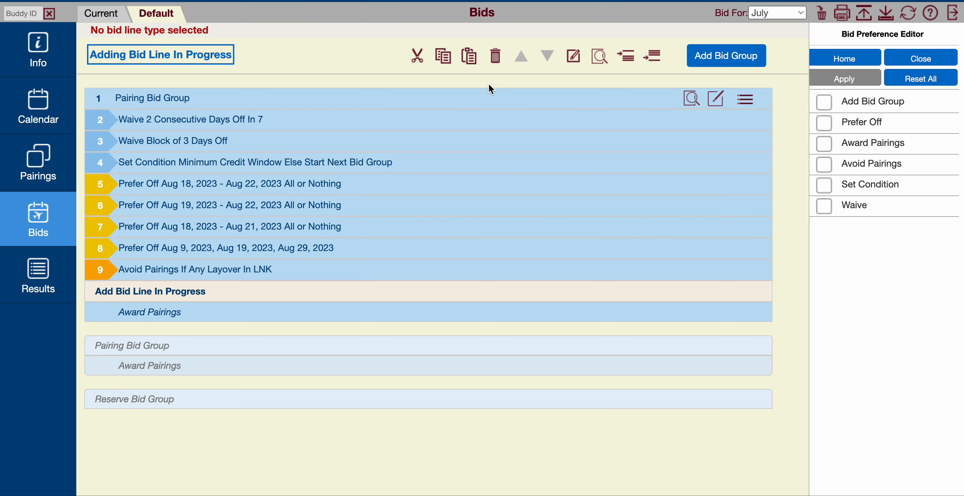
left_click(747, 101)
left_click(721, 144)
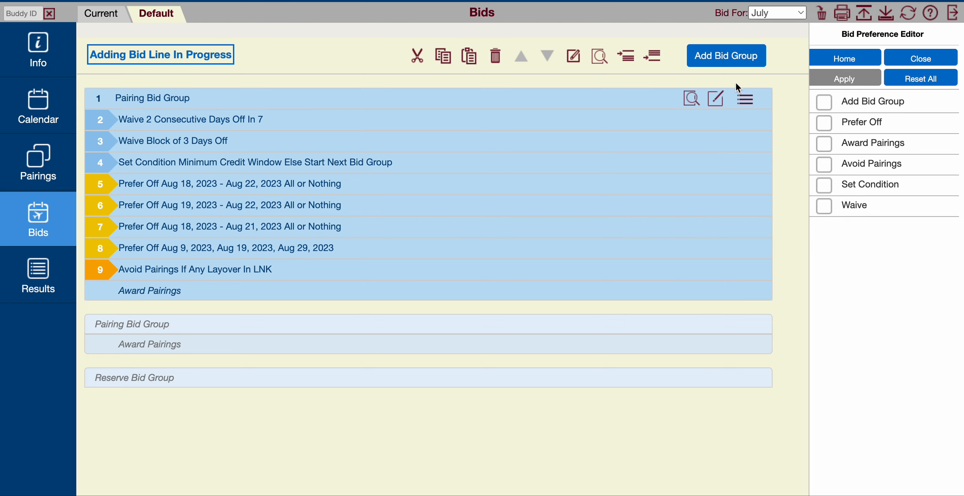
left_click(725, 57)
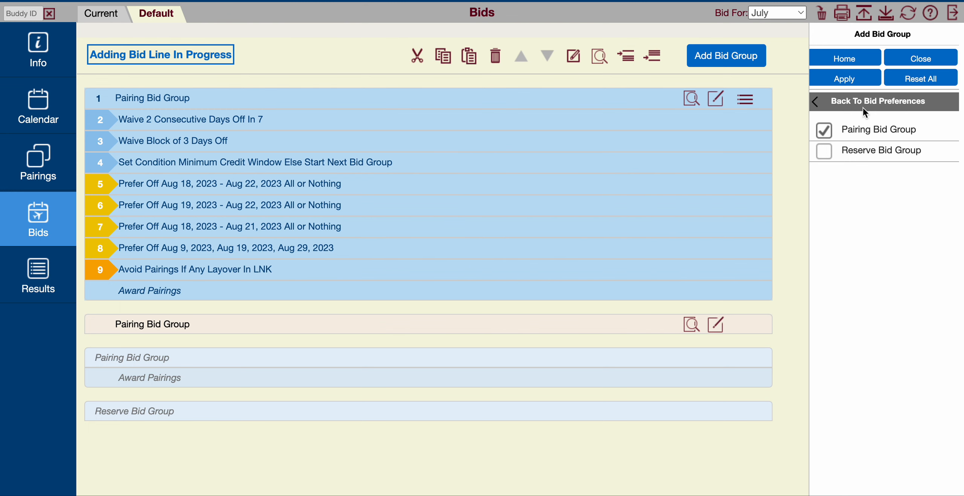
left_click(852, 80)
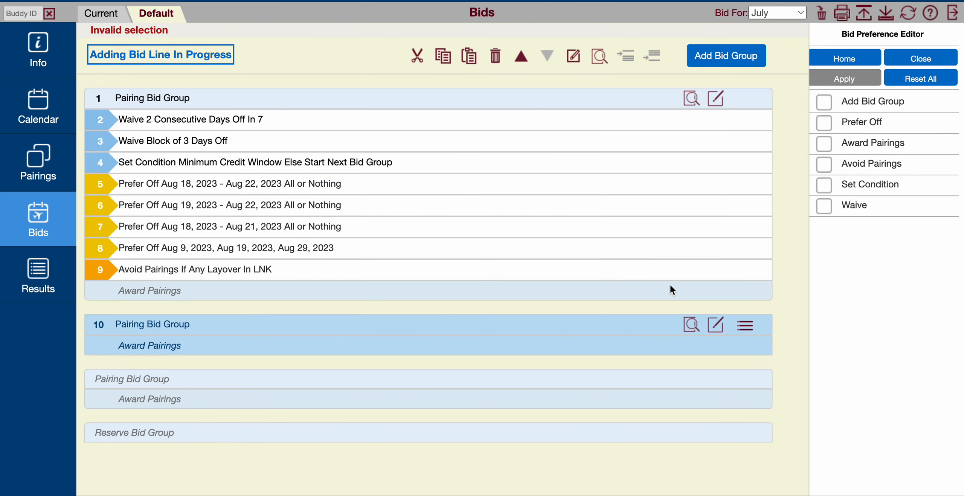
left_click(746, 327)
left_click(718, 379)
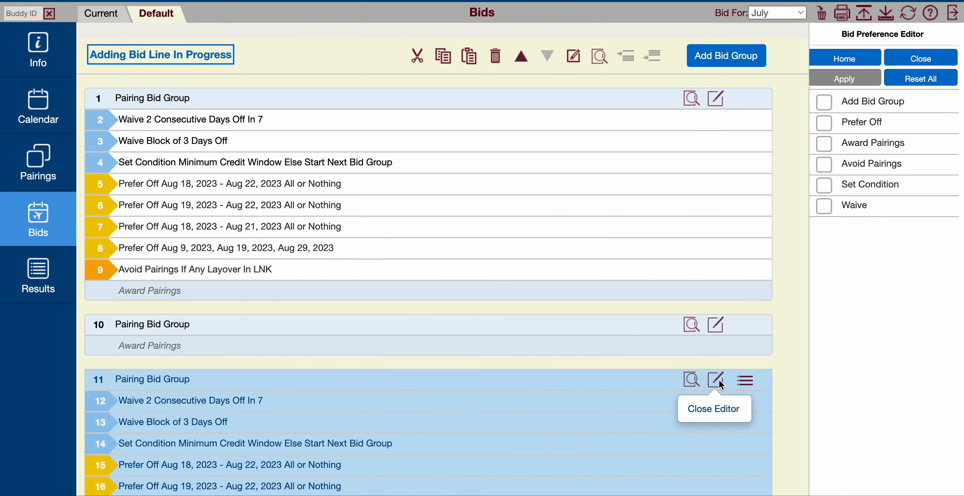
- Delete the empty pairing bid group between the original group and its pasted copy
scroll(775, 383, "down", 5)
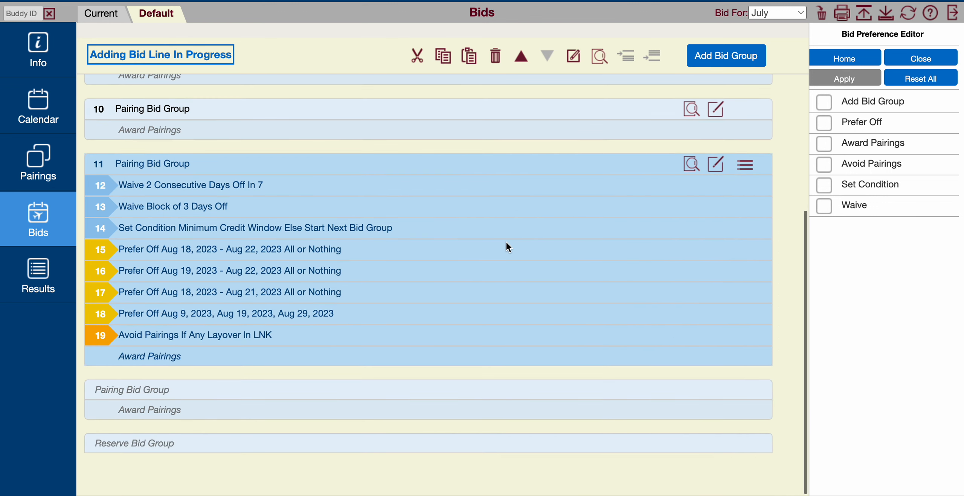
scroll(357, 173, "up", 2)
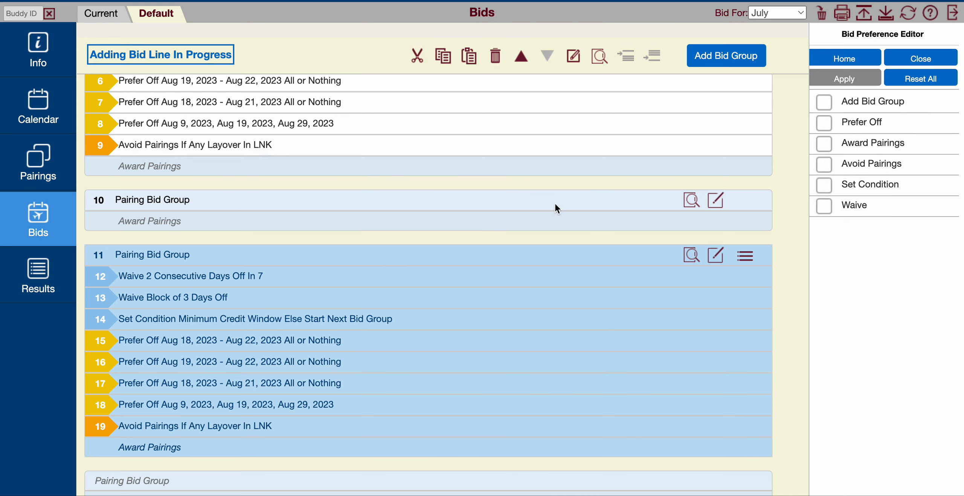
left_click(536, 197)
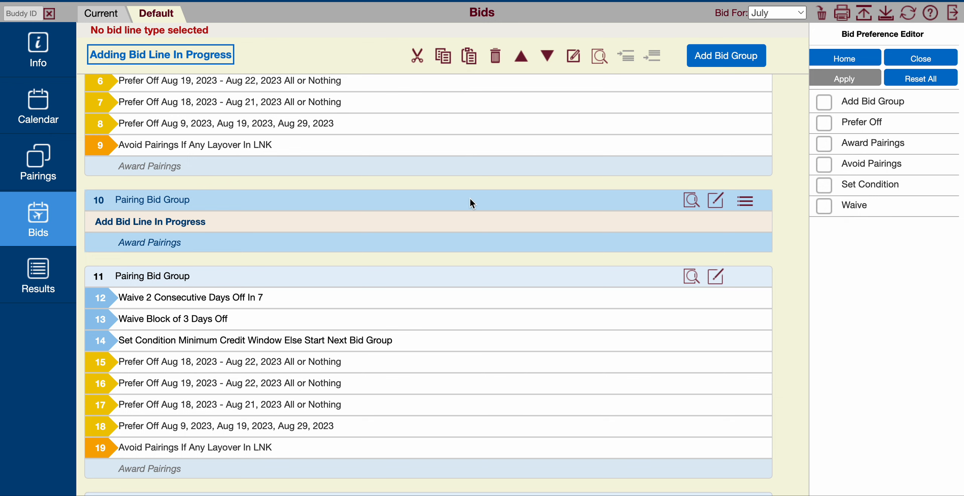
left_click(503, 54)
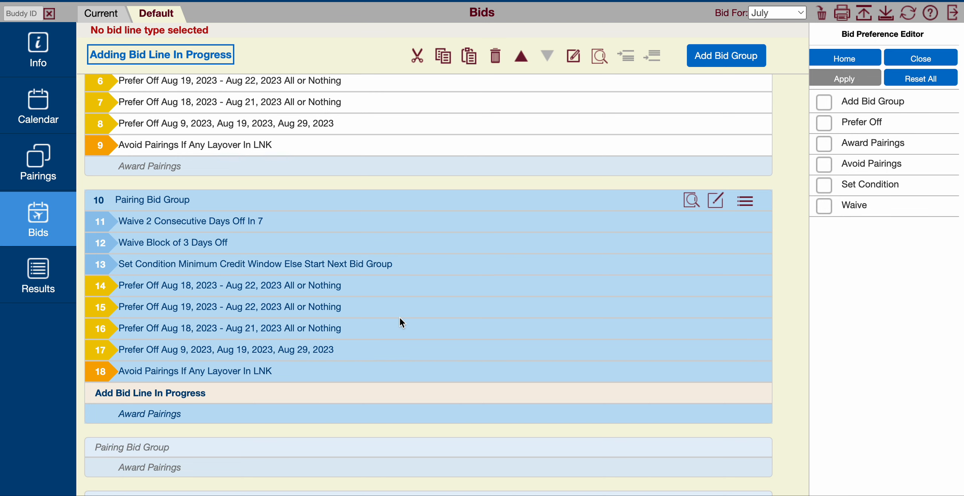
- Delete the Set Condition Minimum Credit Window line from the second pairing bid group
left_click(432, 261)
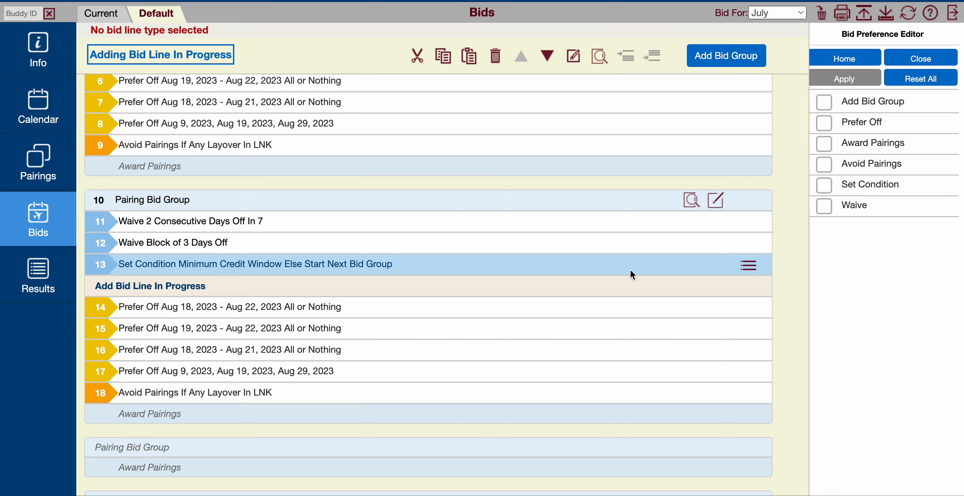
left_click(753, 266)
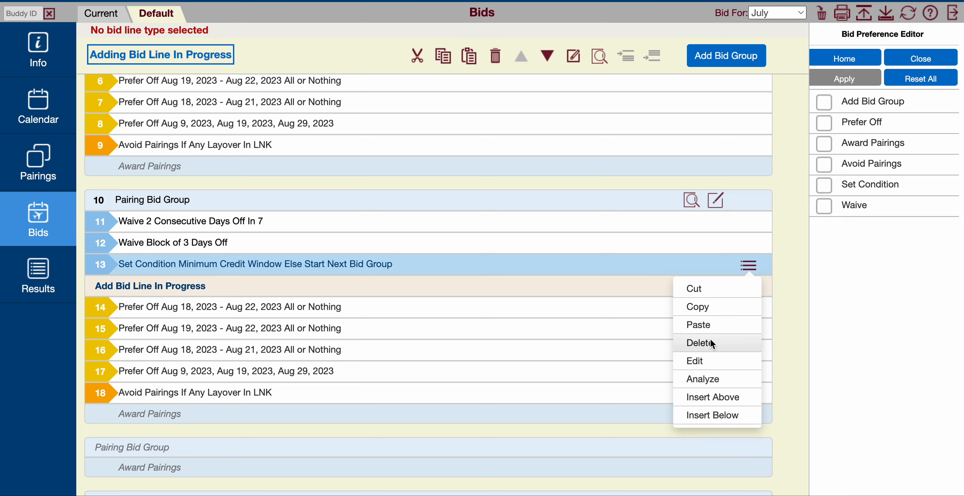
left_click(710, 338)
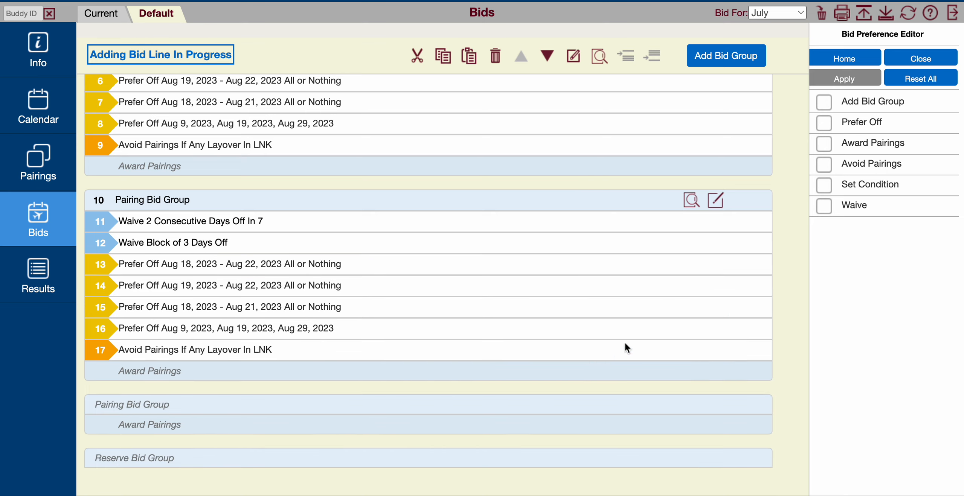
- Try to insert a new bid line below the Avoid Pairings LNK layover line in the second pairing bid group
left_click(561, 351)
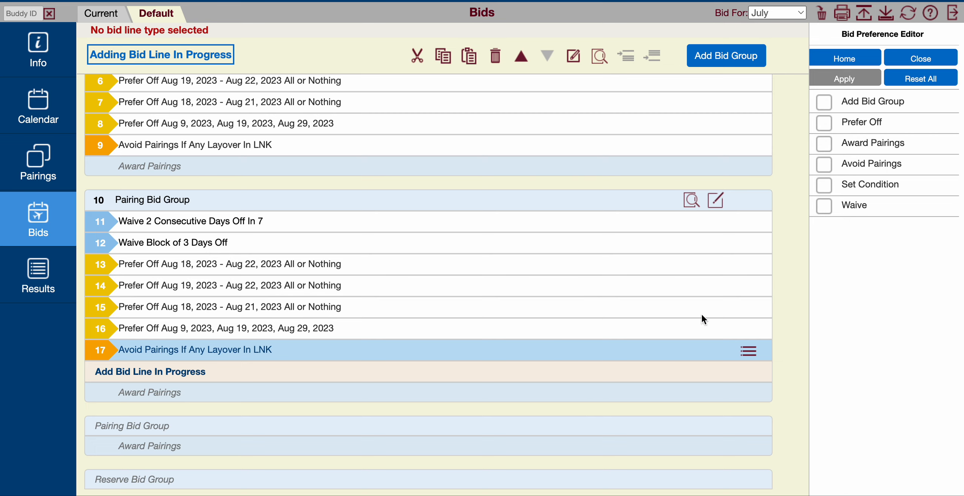
left_click(751, 354)
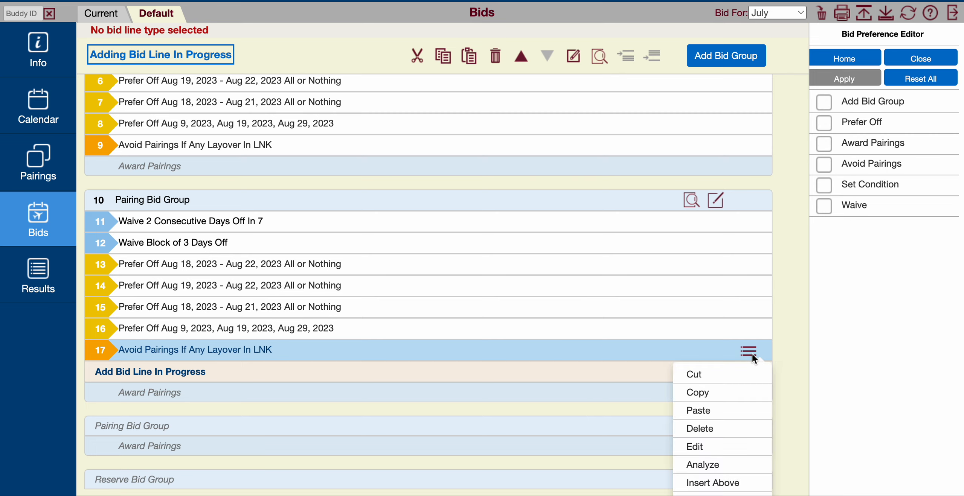
left_click(717, 447)
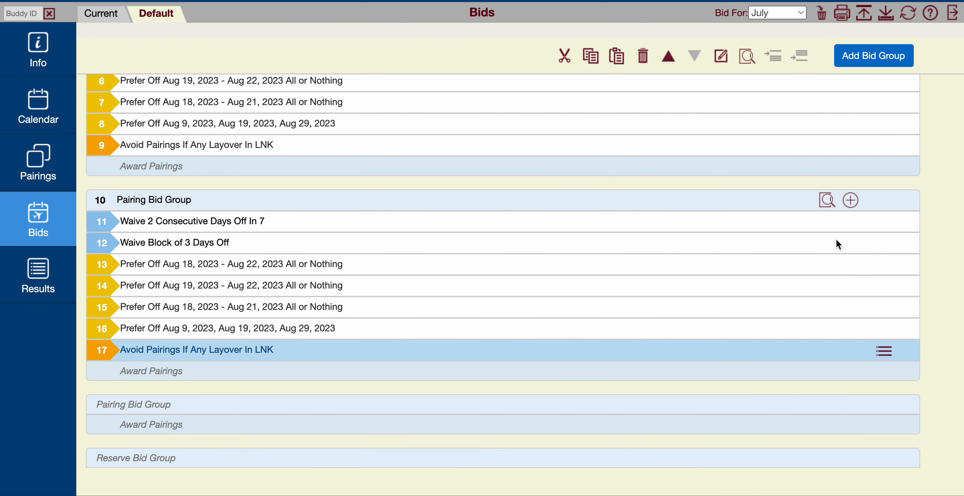
left_click(884, 352)
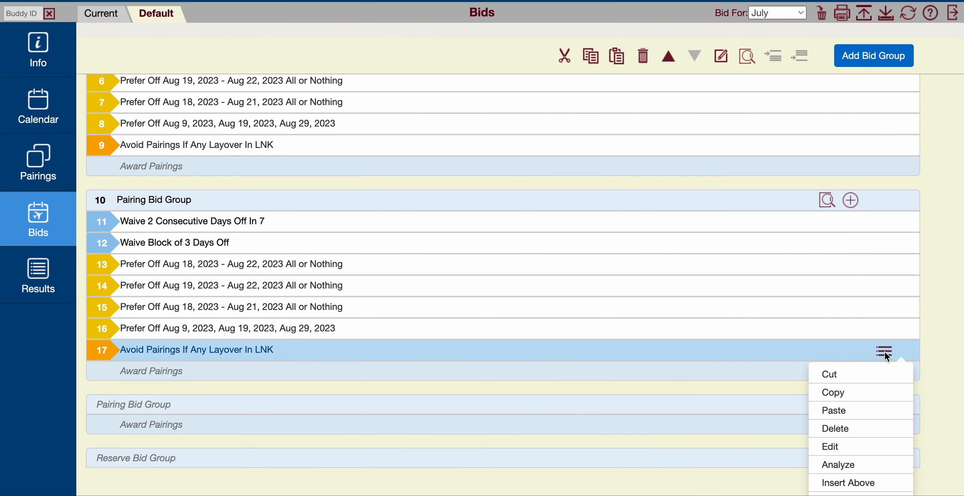
left_click(845, 442)
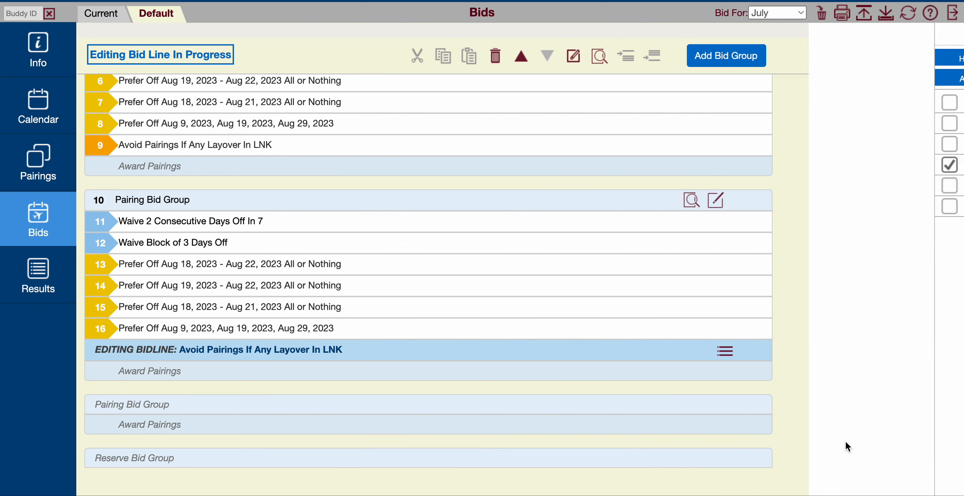
left_click(725, 353)
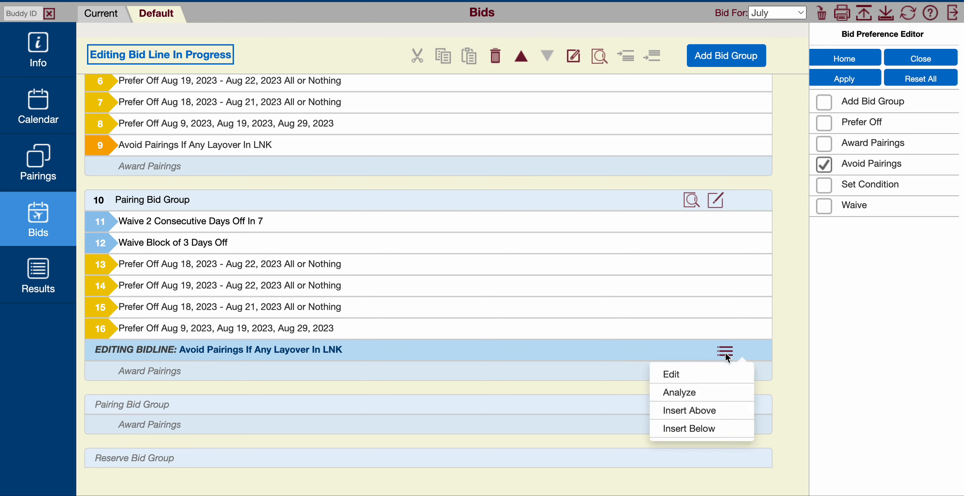
left_click(708, 429)
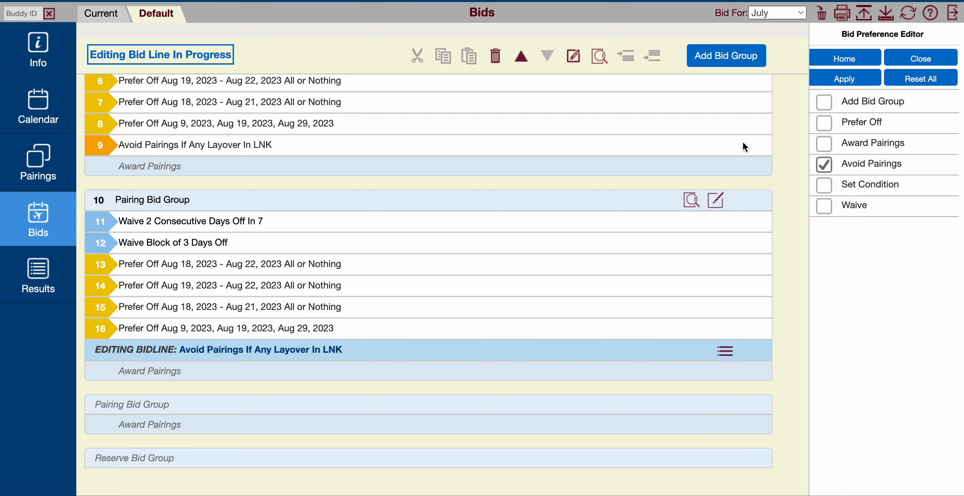
- Deselect station LNK in the second group's Avoid Pairings layover condition, and close the editor without applying
left_click(867, 161)
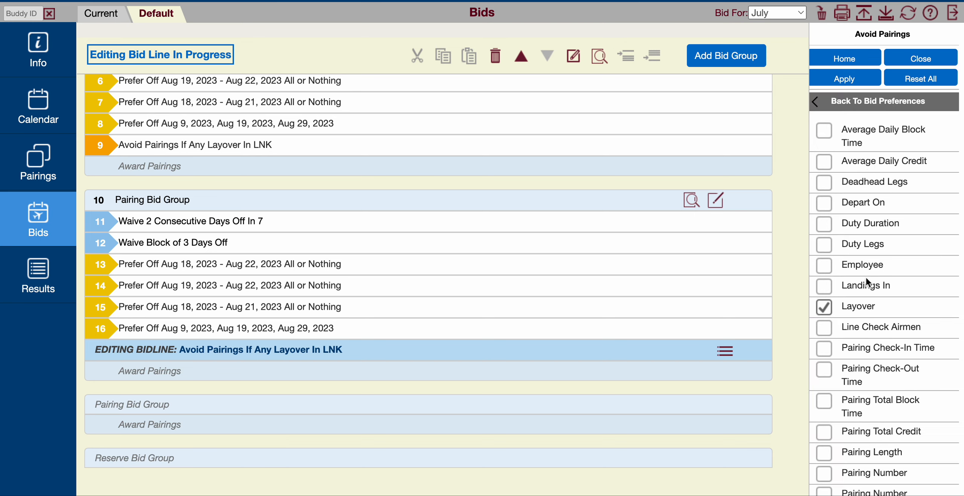
left_click(871, 308)
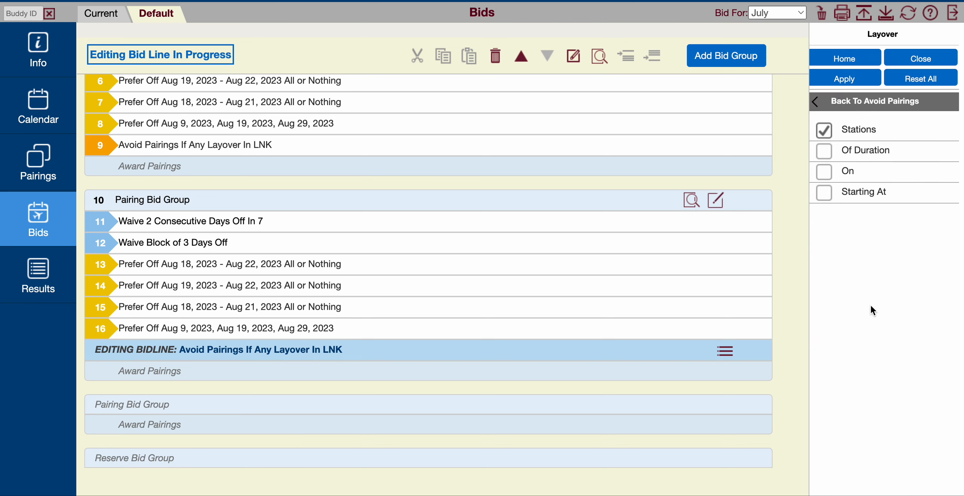
left_click(863, 130)
left_click(878, 145)
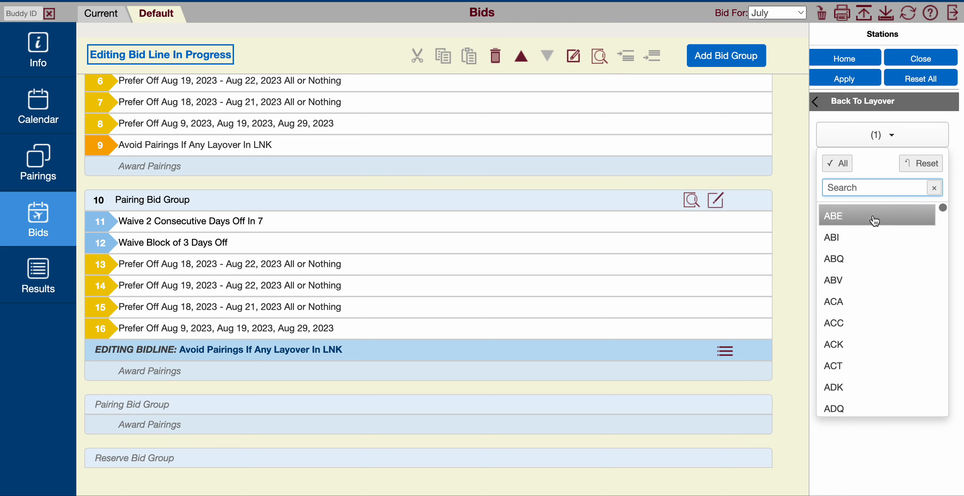
left_click(885, 191)
type("lnk")
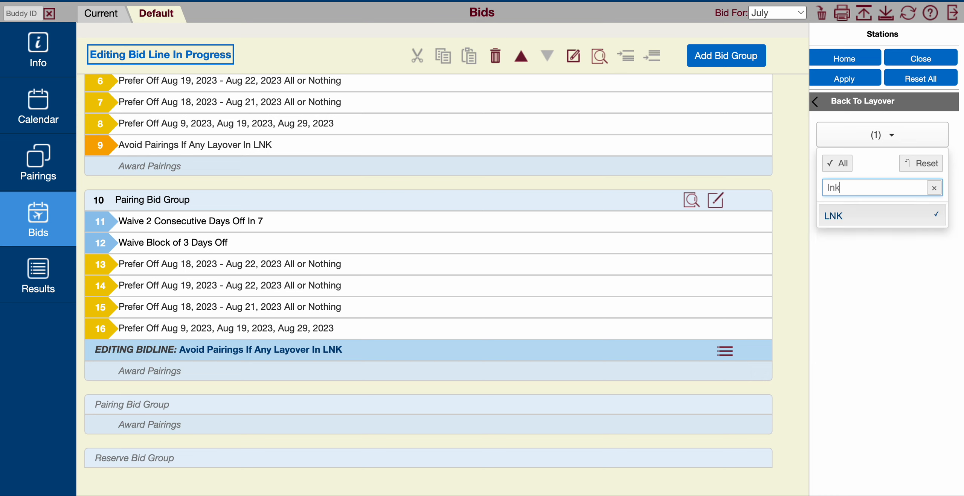
left_click(862, 218)
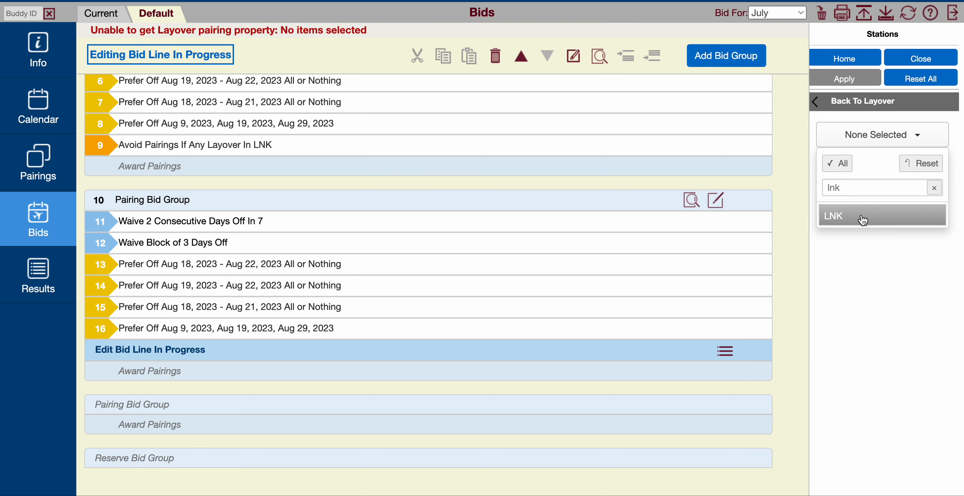
left_click(844, 86)
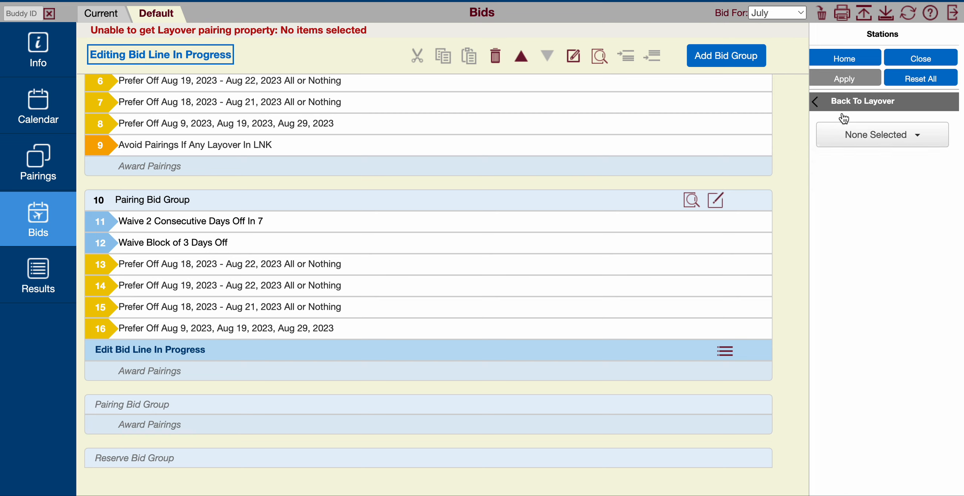
left_click(931, 59)
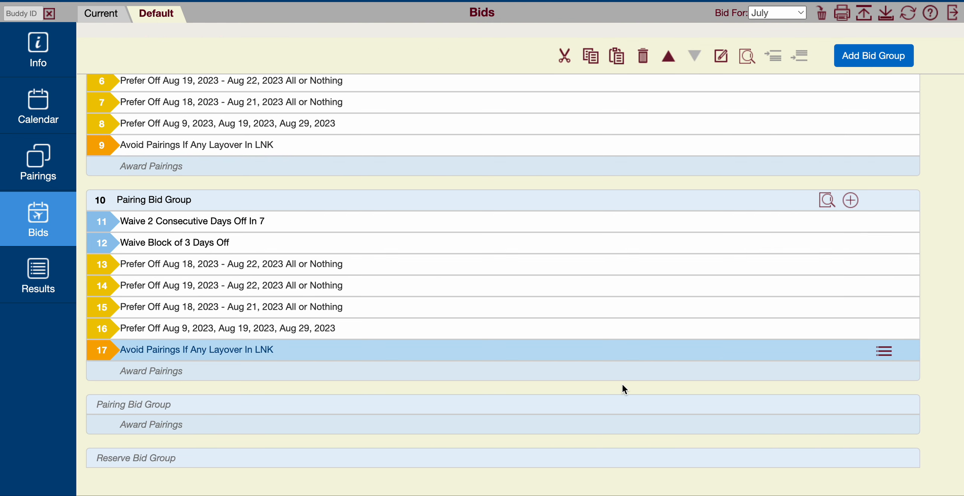
left_click(881, 350)
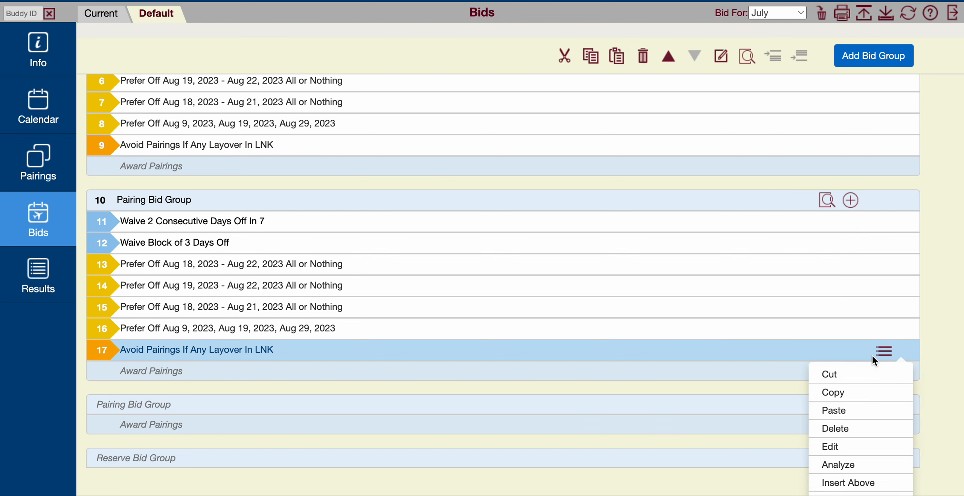
key("Escape")
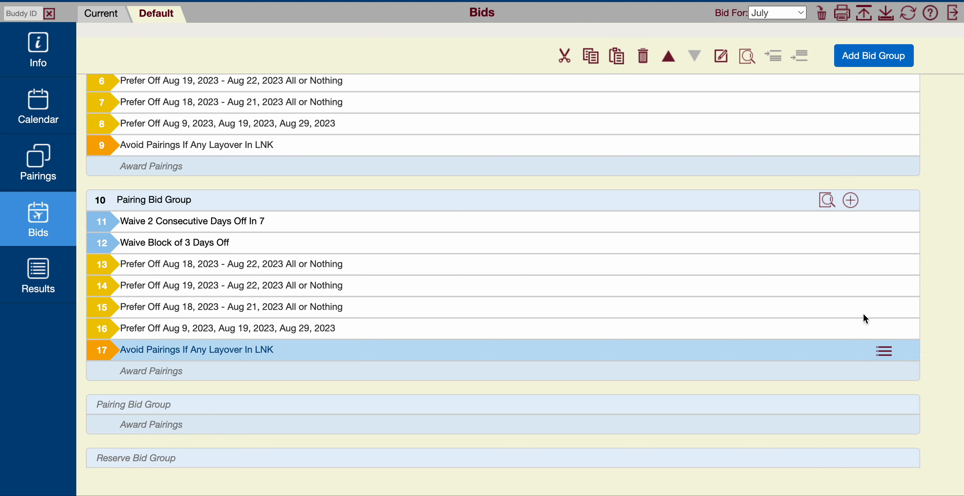
left_click(885, 350)
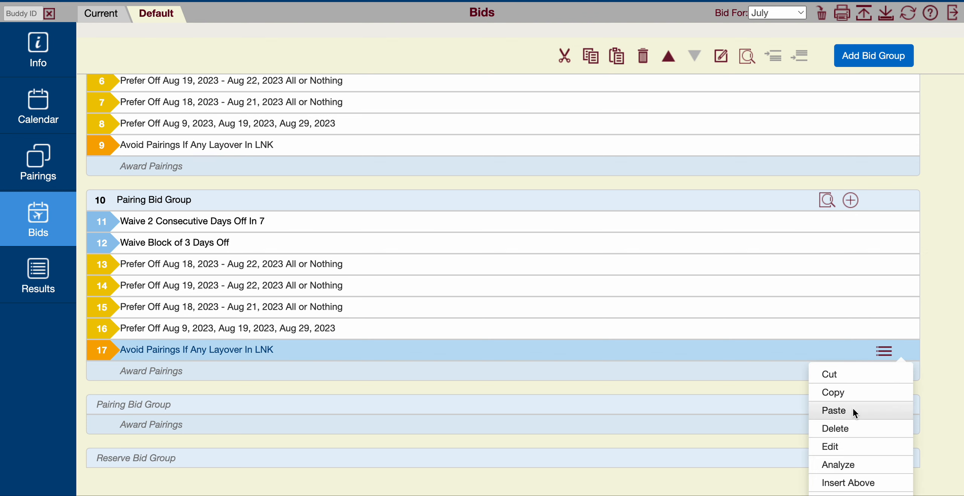
left_click(850, 444)
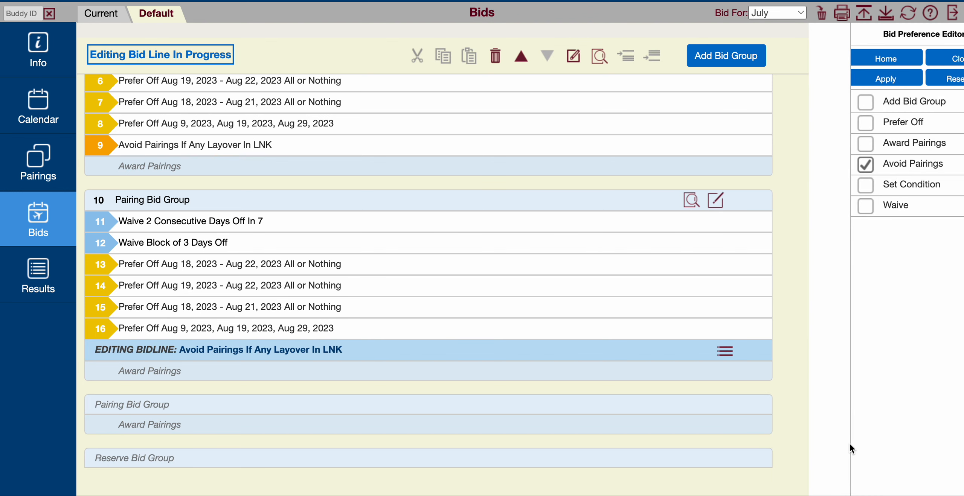
left_click(720, 350)
left_click(696, 427)
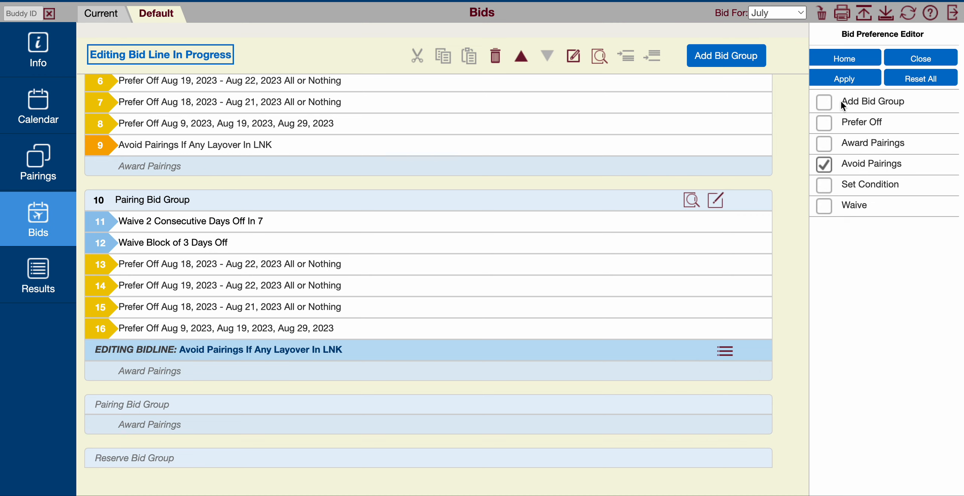
left_click(924, 64)
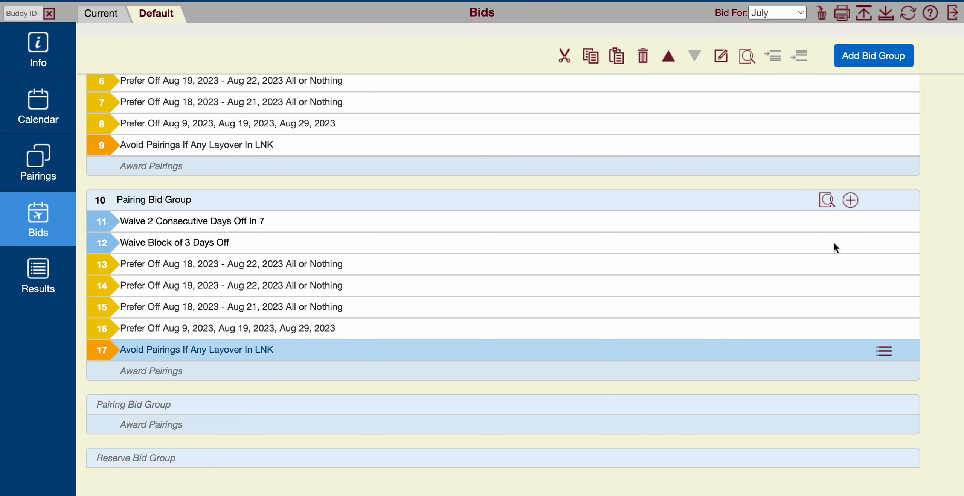
left_click(883, 352)
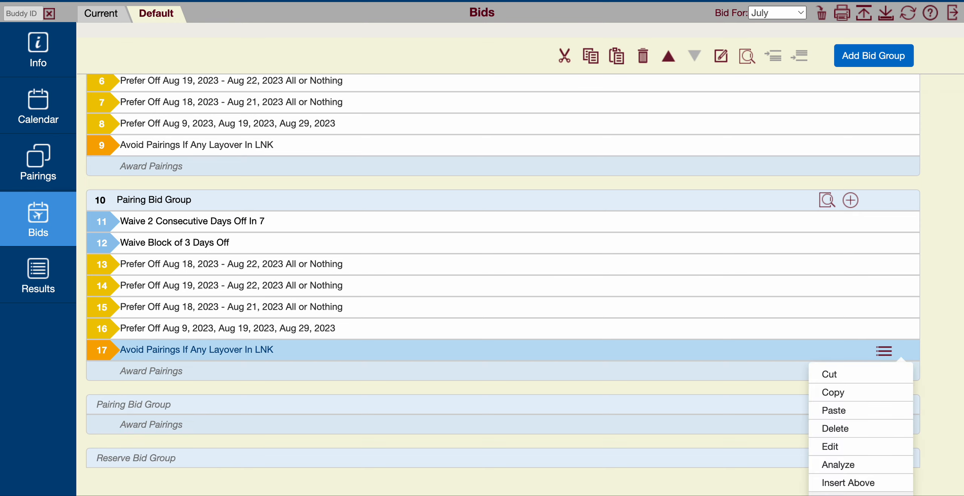
left_click(801, 271)
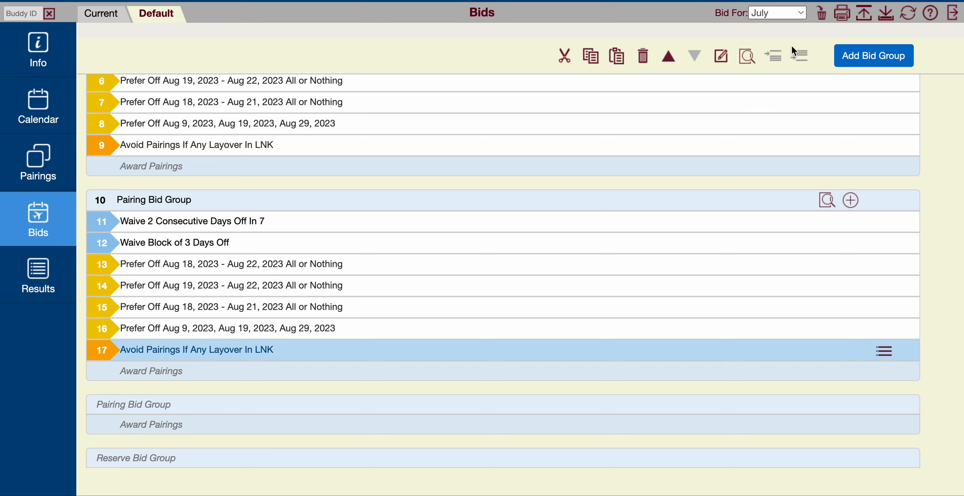
- Start a new Avoid Pairings line below the second group's LNK layover line, and clear its Layover property
left_click(876, 55)
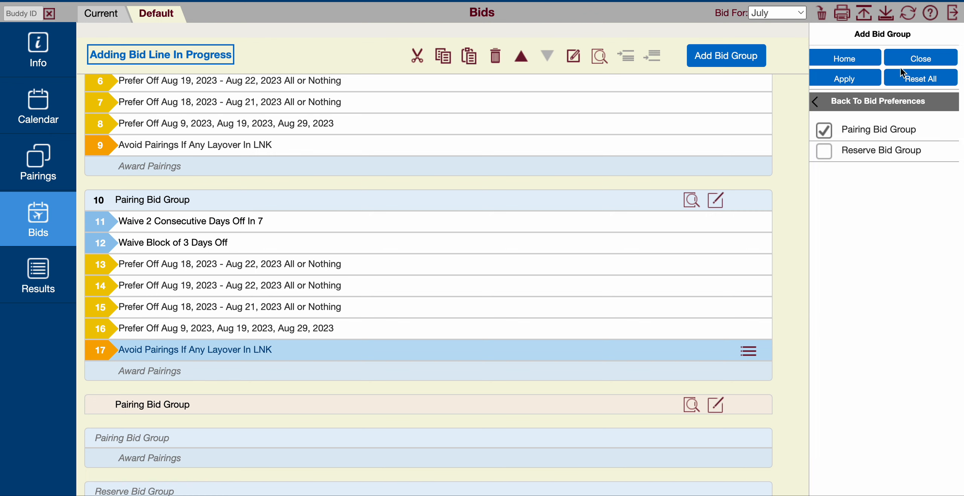
left_click(813, 101)
left_click(874, 147)
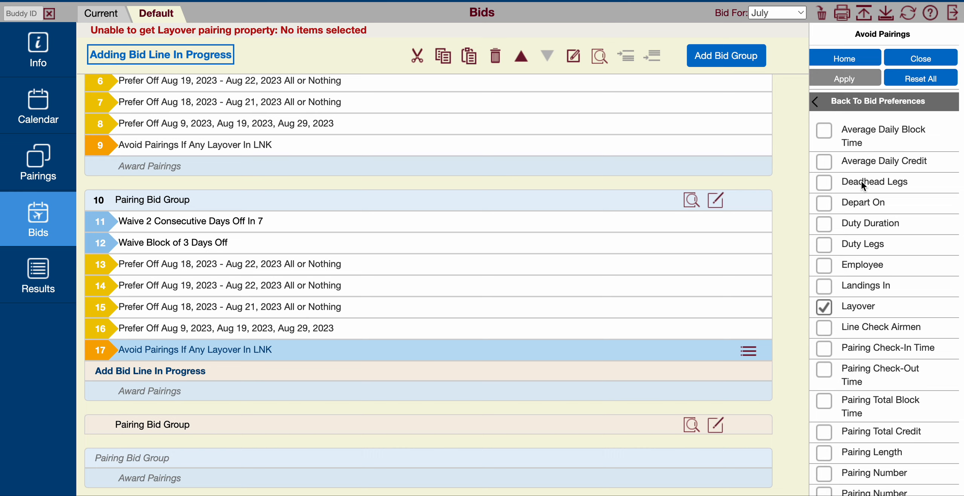
left_click(825, 306)
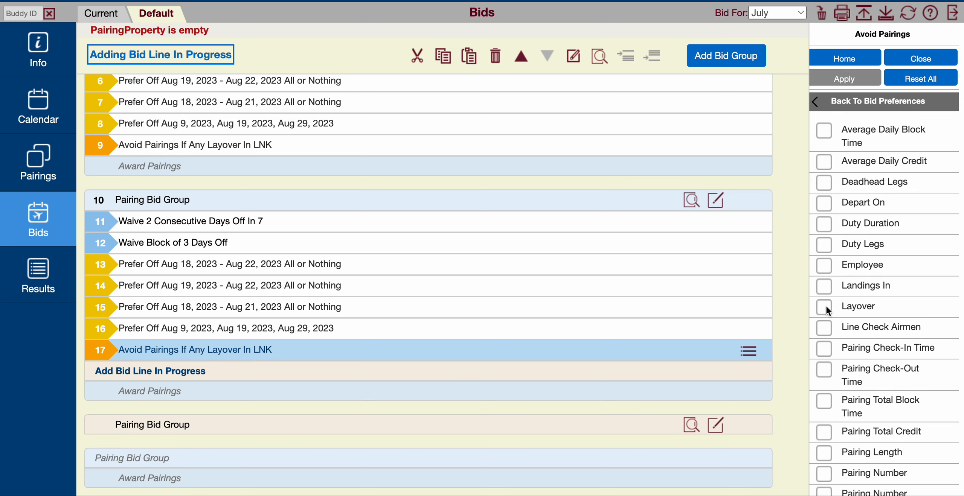
- Set the new line to avoid pairings with an average daily credit less than 000:01
scroll(872, 400, "down", 4)
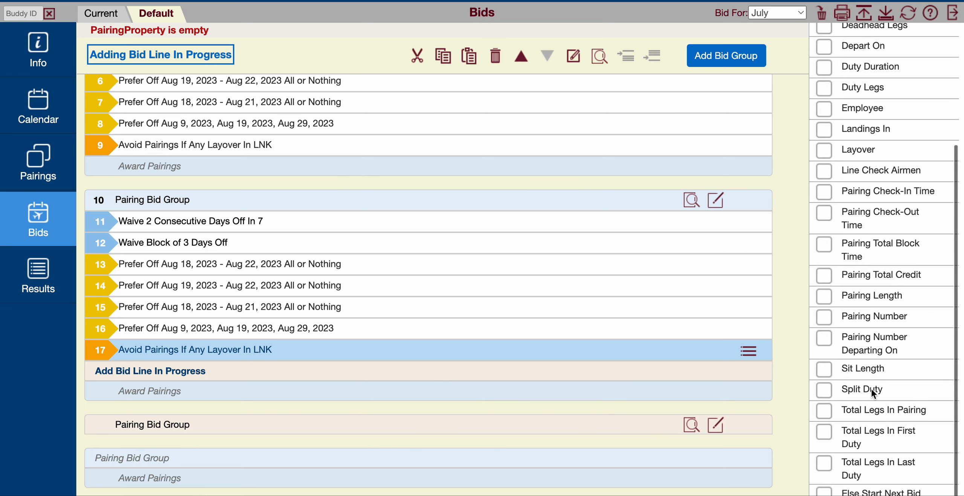
scroll(870, 388, "up", 4)
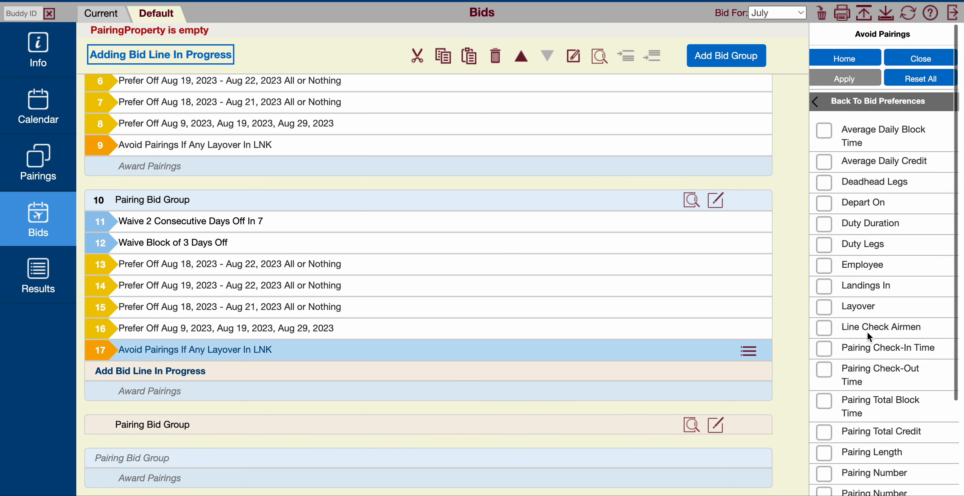
left_click(814, 101)
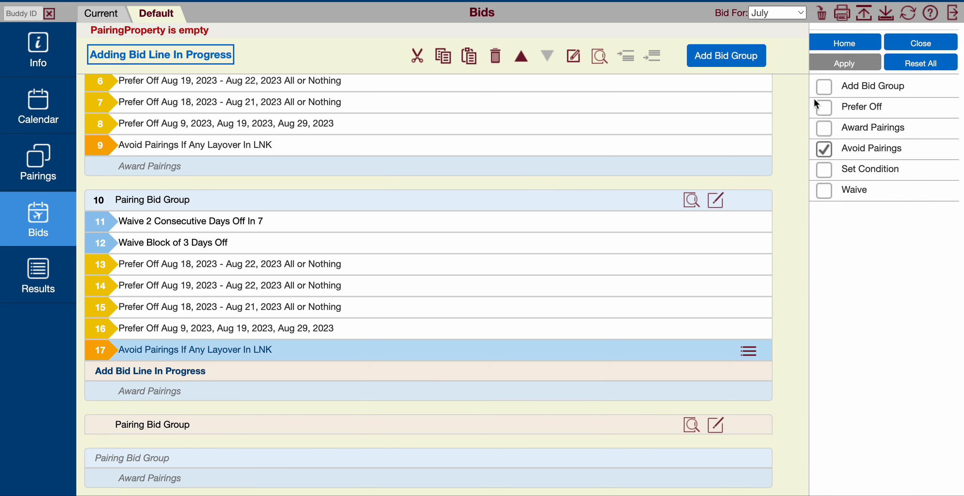
left_click(857, 150)
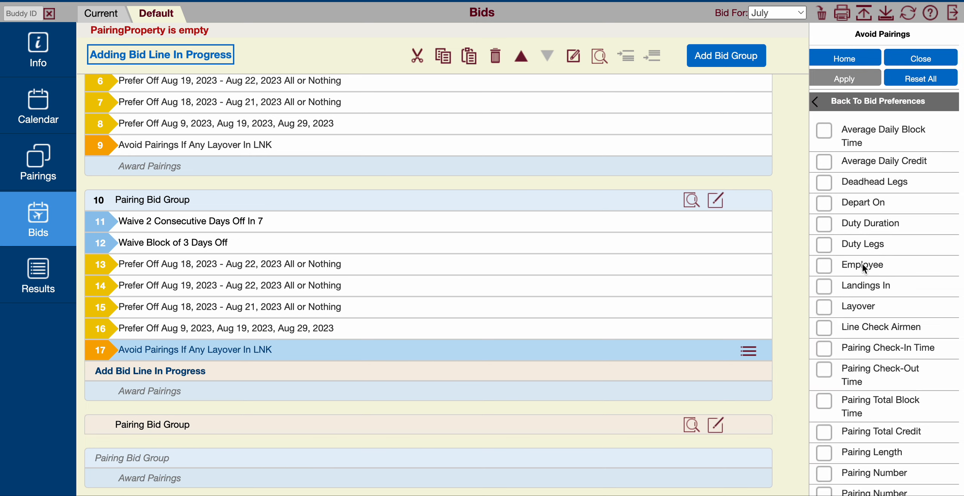
scroll(872, 285, "down", 1)
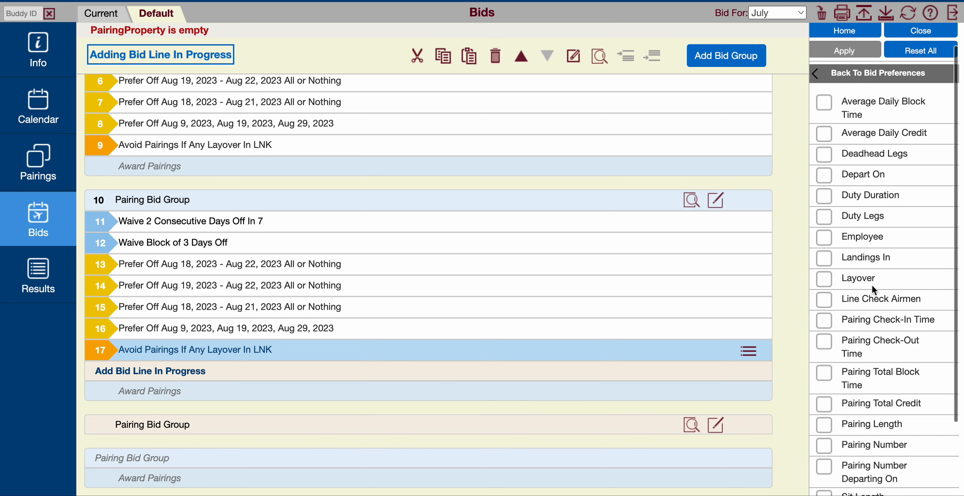
scroll(871, 284, "down", 4)
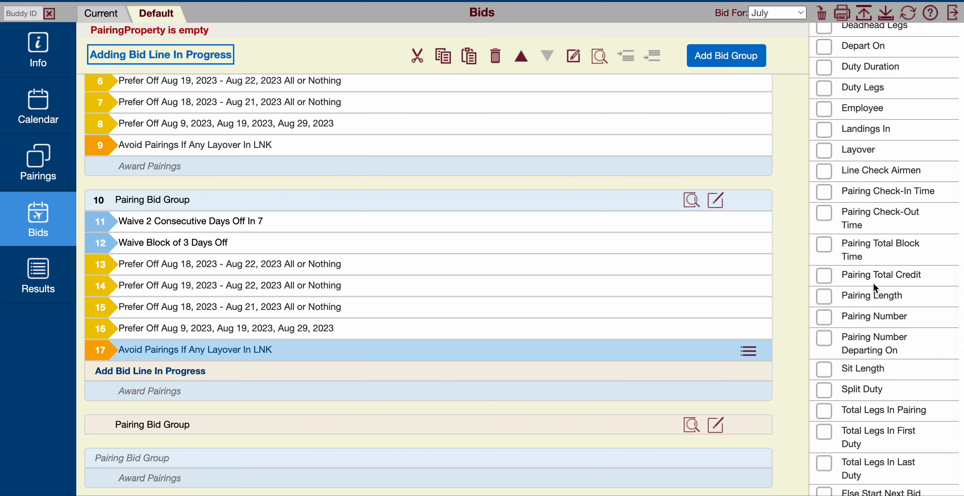
scroll(873, 282, "up", 5)
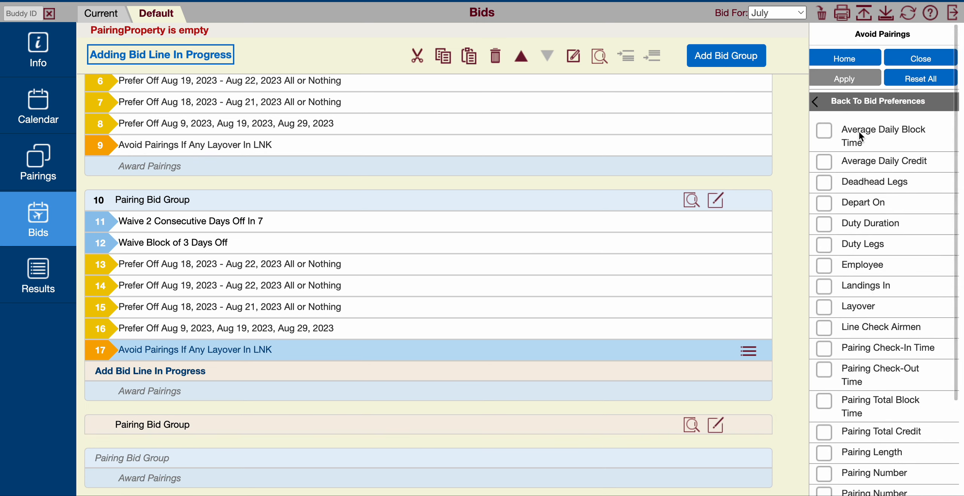
left_click(866, 163)
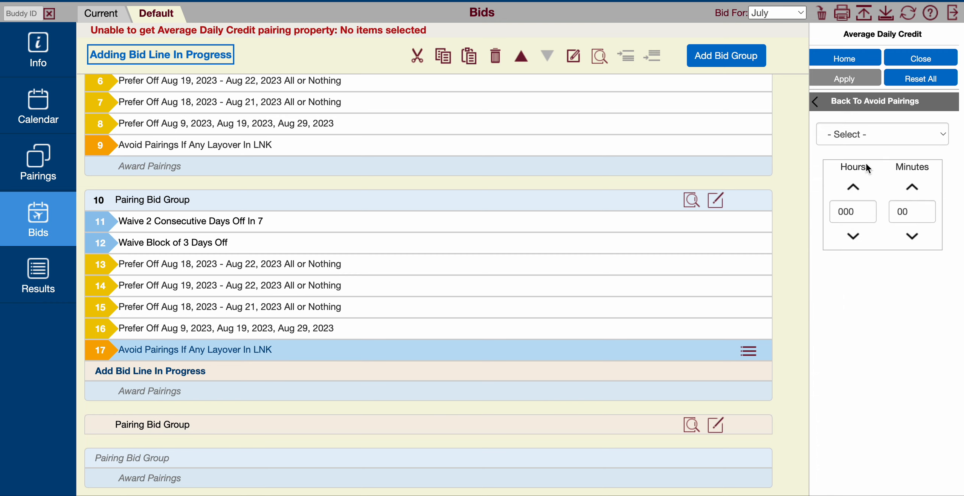
left_click(890, 136)
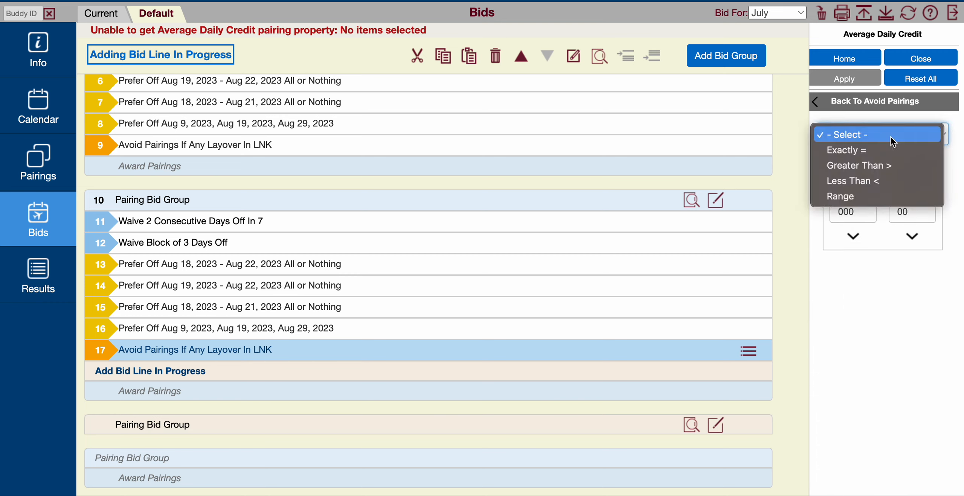
left_click(864, 183)
left_click(913, 212)
key("BackSpace")
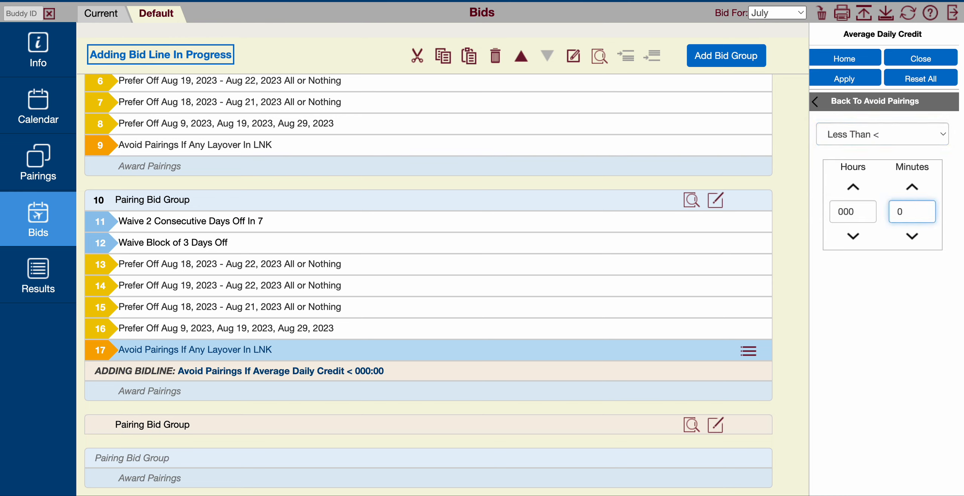
type("1")
left_click(816, 99)
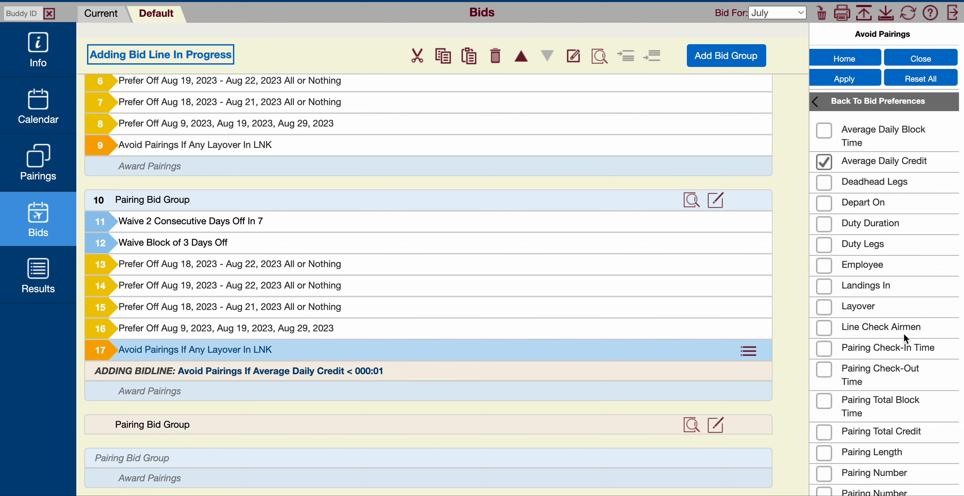
- Add the Else Start Next Bid Group option to the average daily credit line and apply the line to the second pairing bid group
scroll(903, 334, "down", 5)
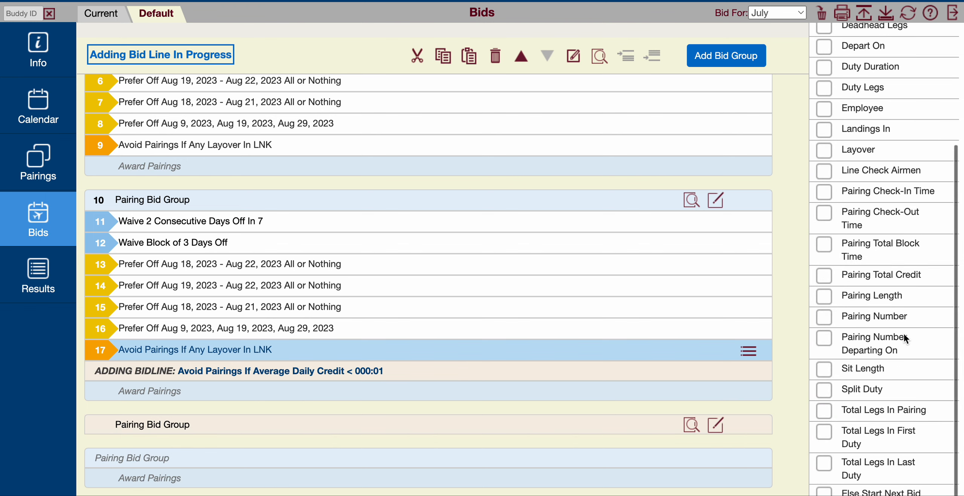
left_click(824, 493)
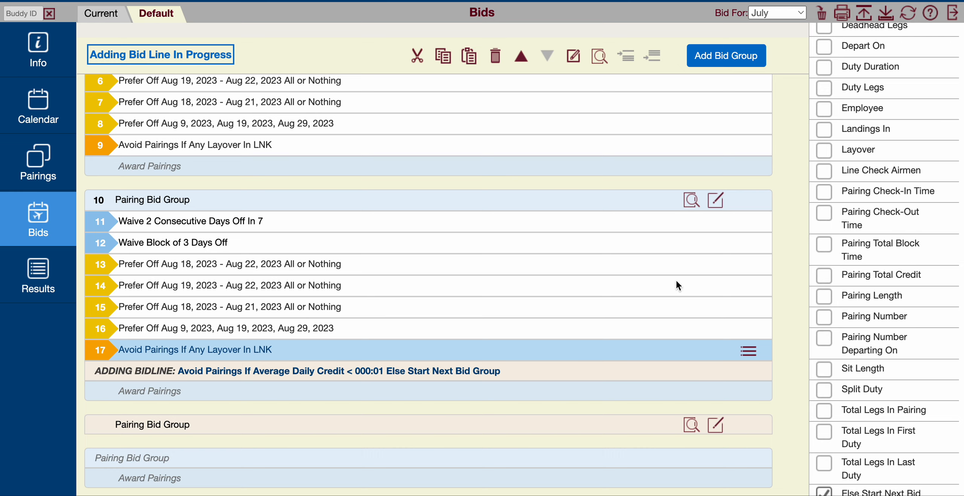
scroll(858, 169, "up", 5)
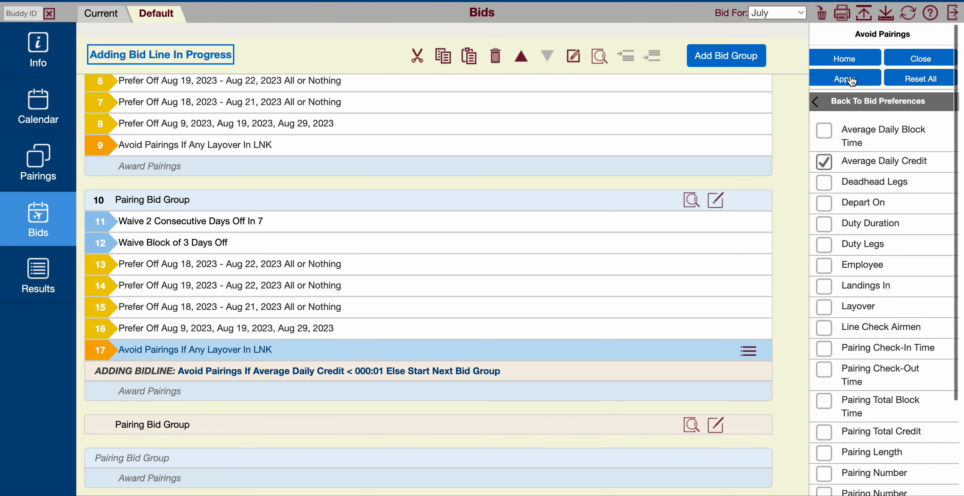
left_click(851, 80)
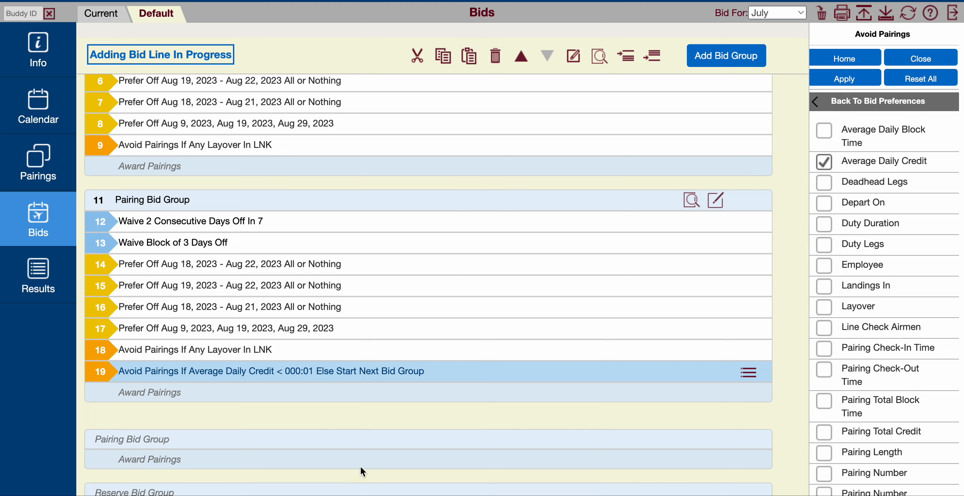
- Add a new pairing bid group below the second pairing bid group
left_click(730, 62)
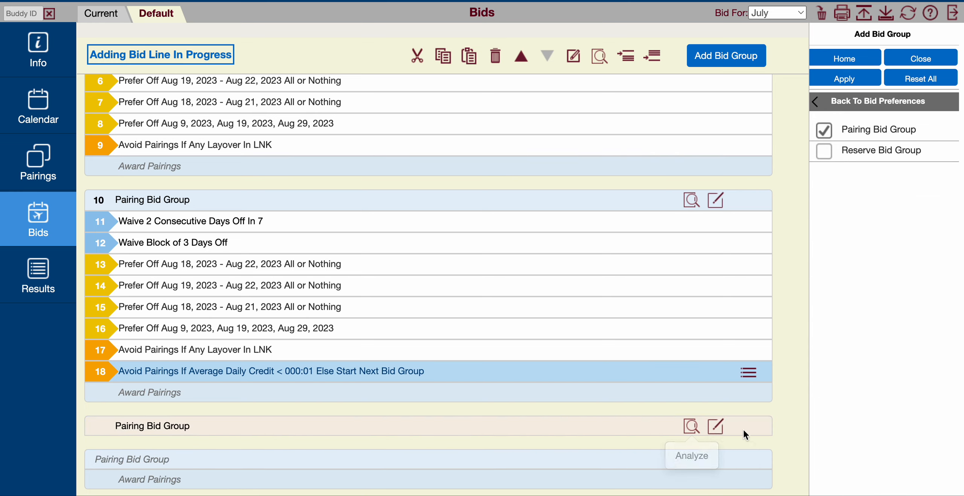
scroll(744, 431, "down", 1)
scroll(744, 429, "down", 5)
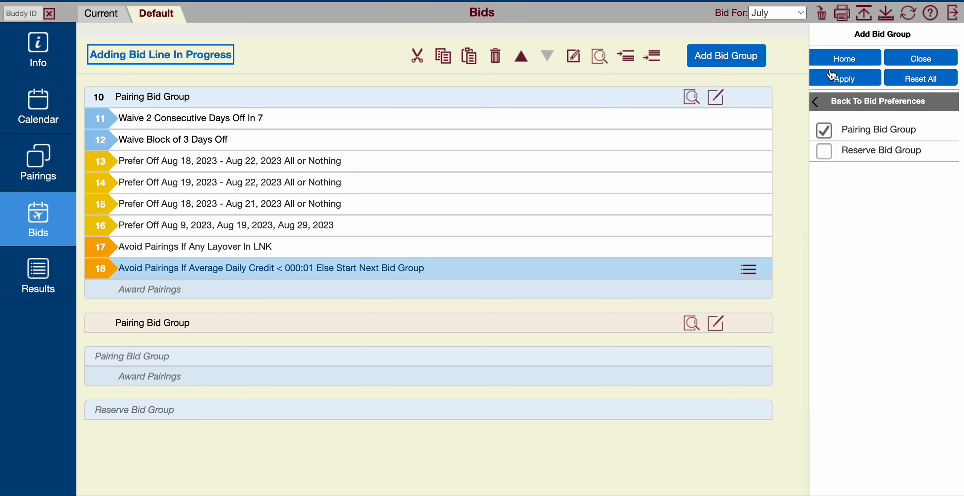
left_click(853, 82)
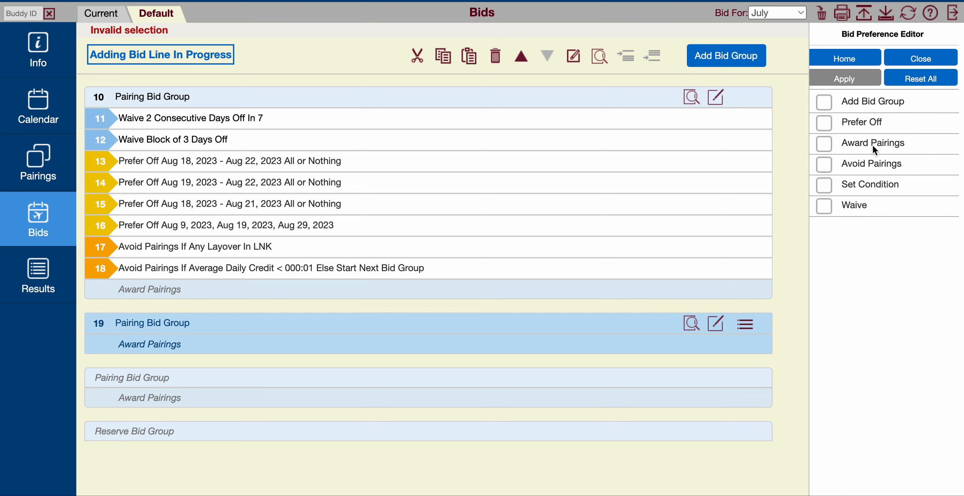
- Apply a Set Condition Maximum Credit Window line to the empty third pairing bid group
left_click(871, 184)
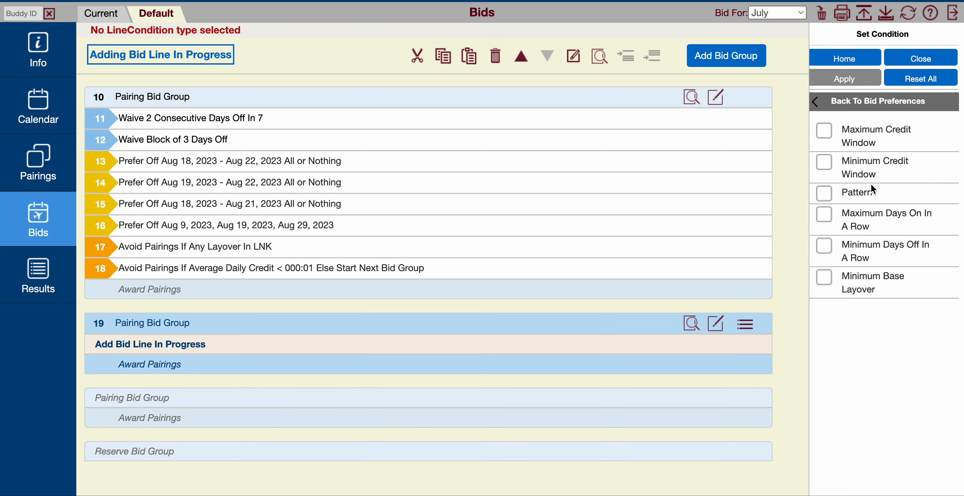
left_click(857, 131)
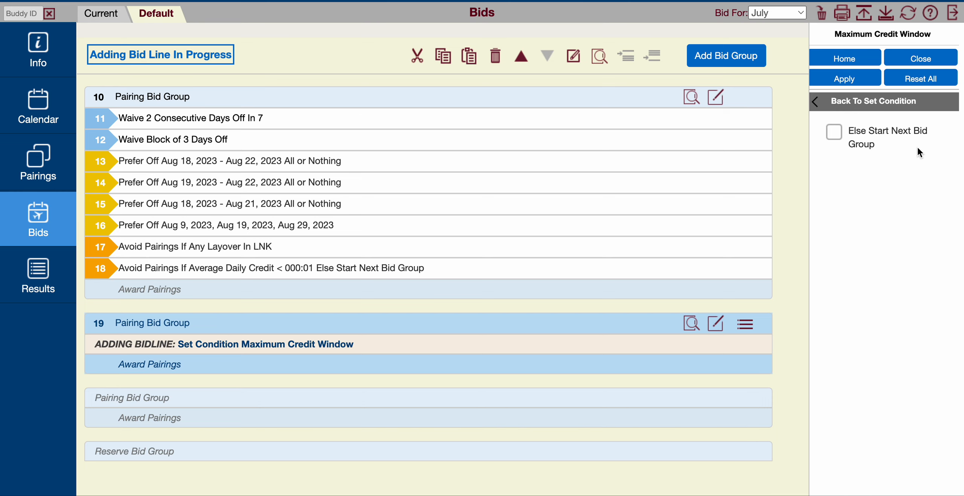
left_click(849, 79)
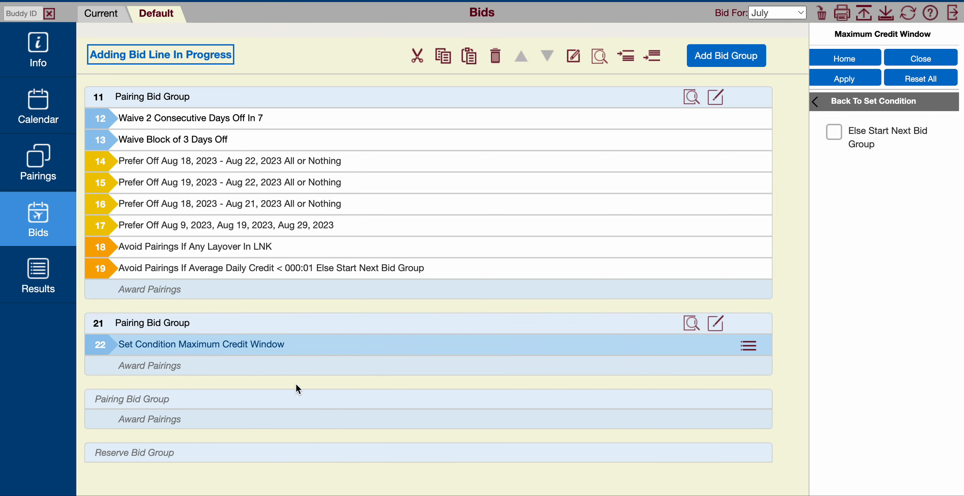
- Copy the second pairing bid group and paste it below the group containing only the Maximum Credit Window condition
scroll(347, 351, "up", 3)
scroll(347, 351, "down", 3)
left_click(631, 95)
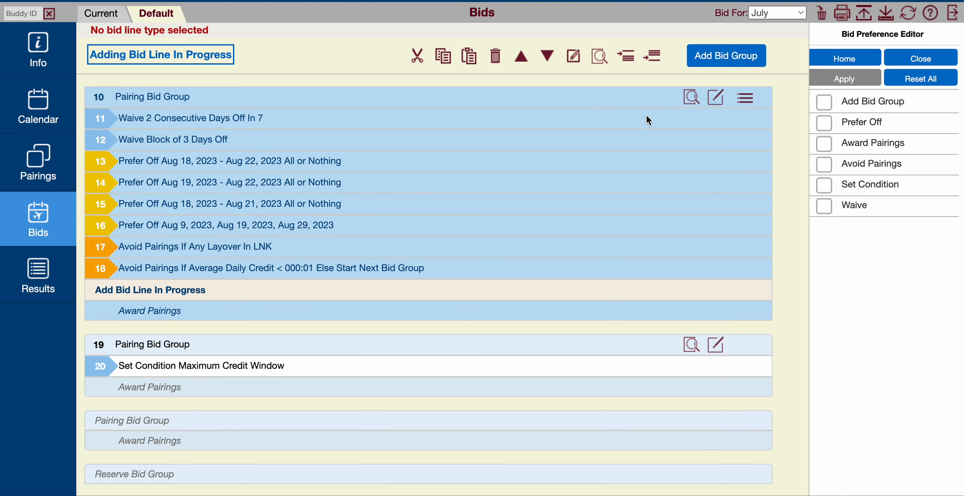
left_click(745, 98)
left_click(713, 142)
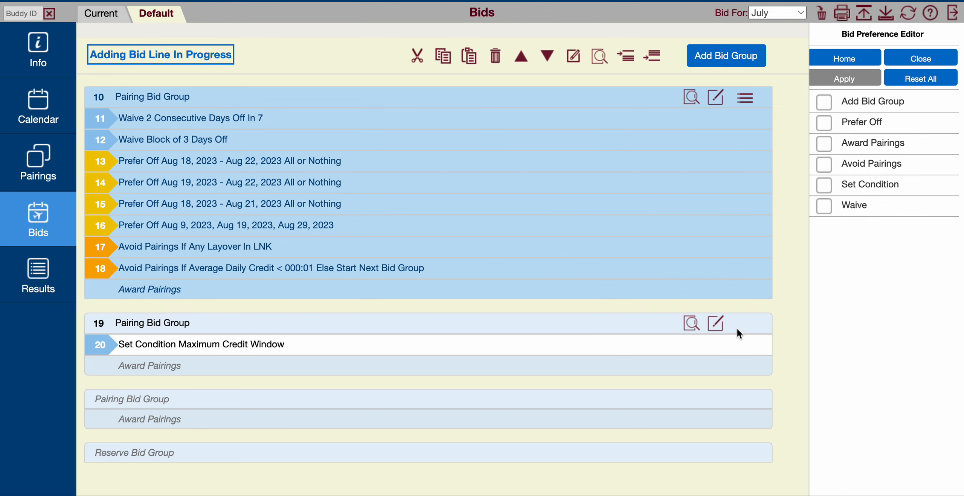
left_click(737, 343)
left_click(749, 346)
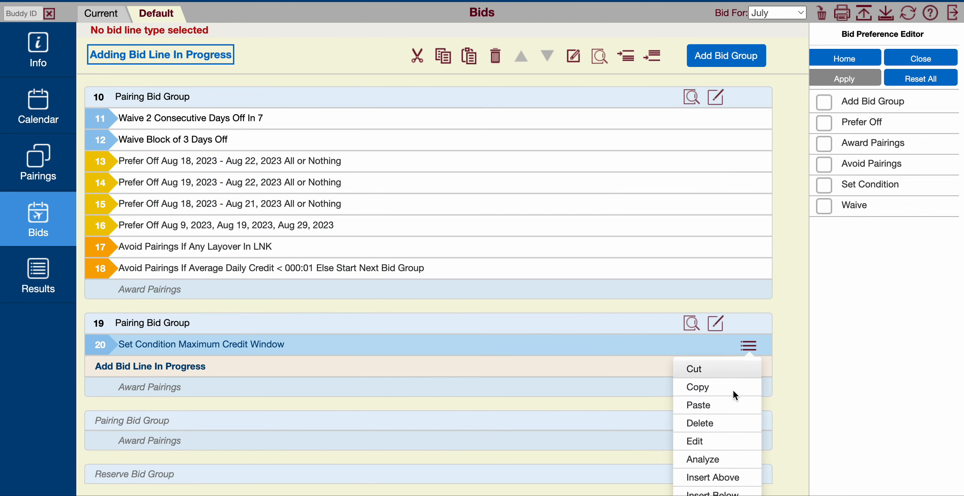
left_click(720, 493)
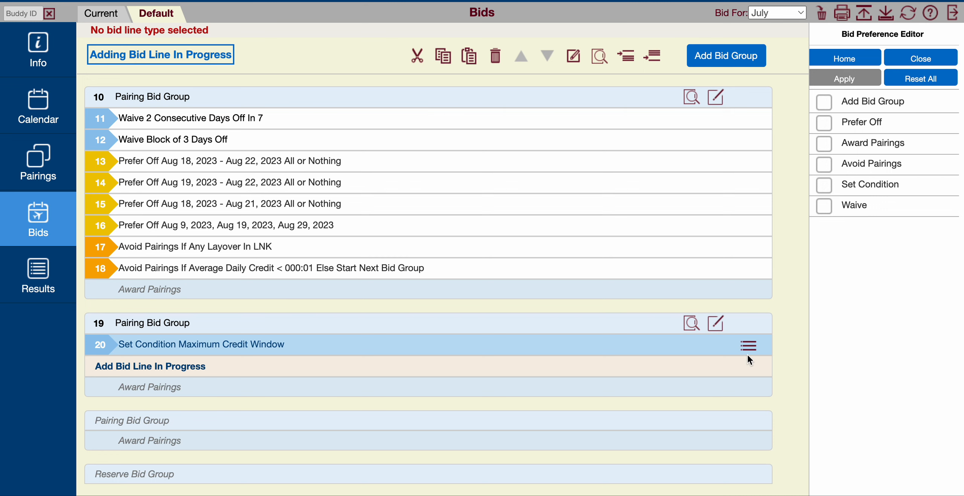
left_click(748, 346)
left_click(710, 402)
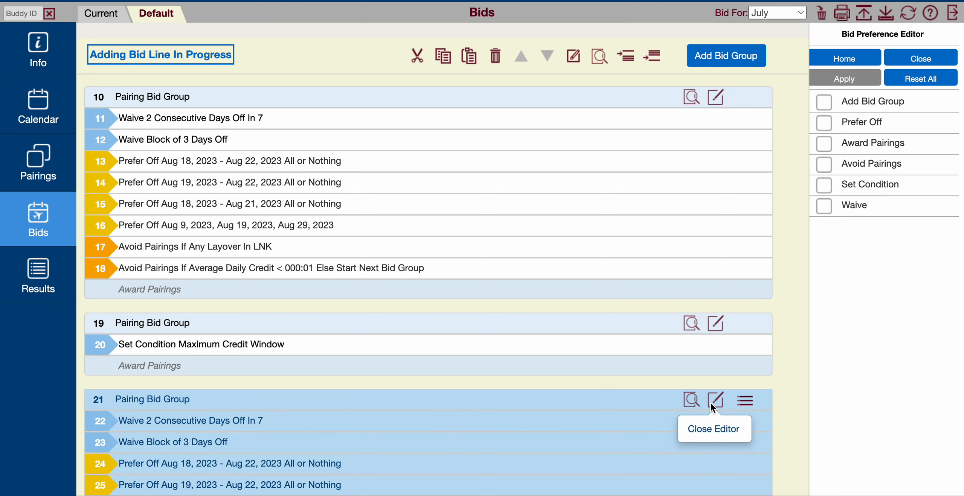
scroll(734, 404, "down", 5)
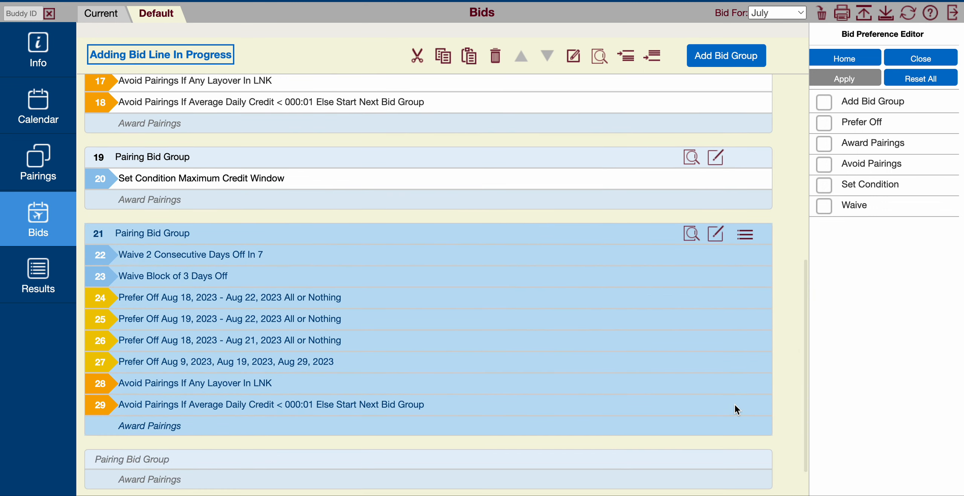
- Delete the pairing bid group that contains only the Maximum Credit Window condition
left_click(467, 160)
left_click(743, 159)
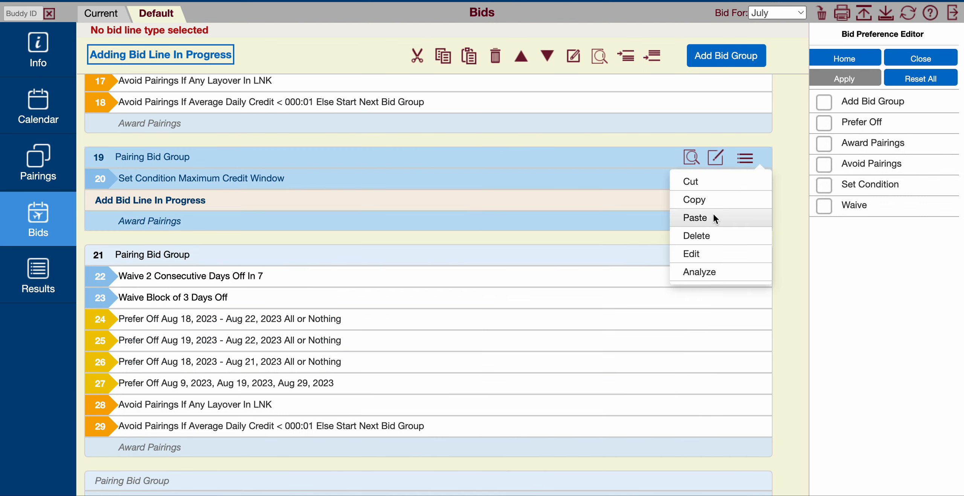
left_click(715, 235)
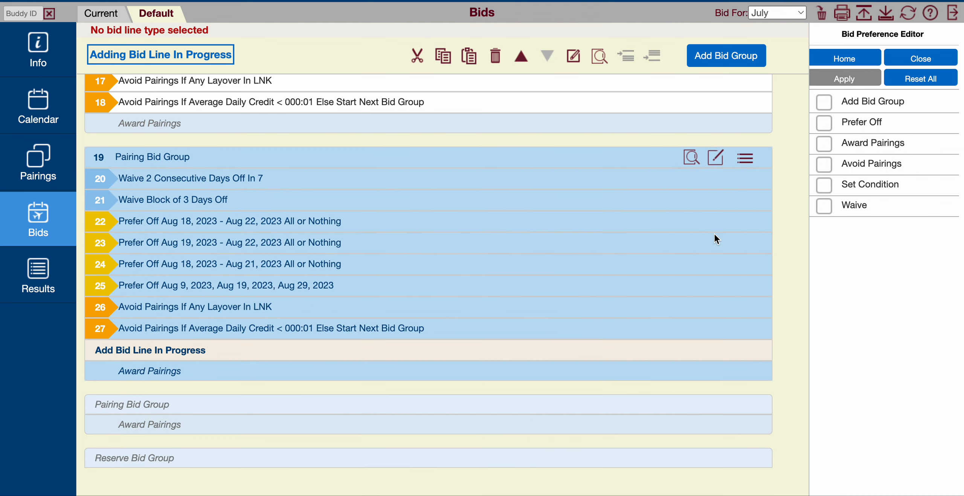
- Insert a Set Condition Maximum Credit Window line below the two Waive lines in the third pairing bid group
left_click(554, 184)
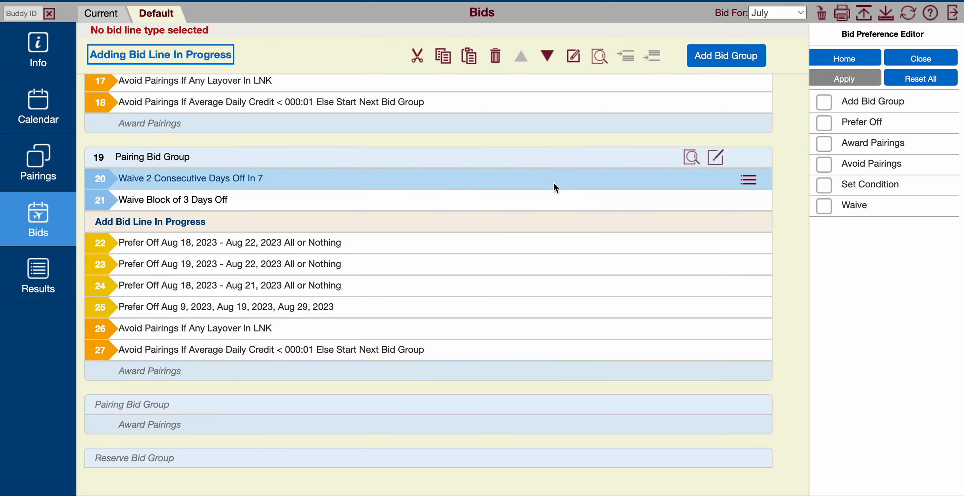
left_click(744, 179)
left_click(719, 309)
left_click(866, 186)
left_click(866, 134)
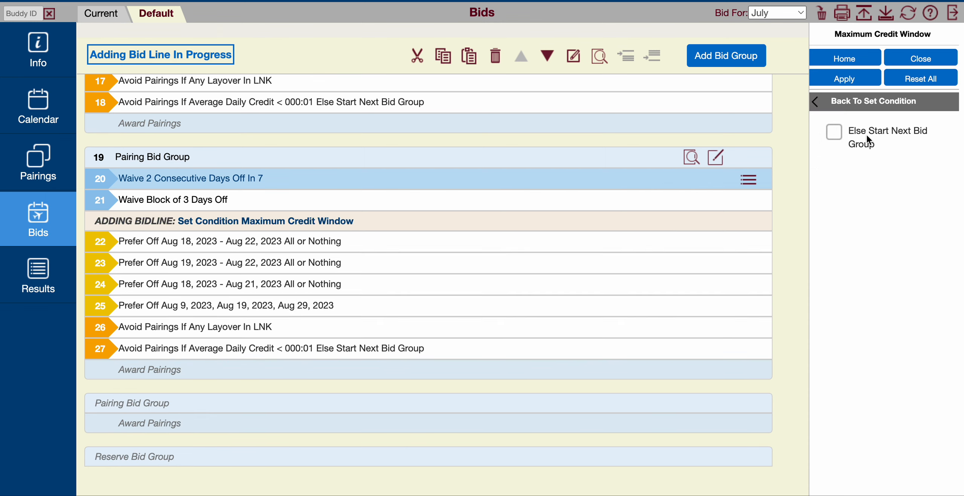
left_click(849, 81)
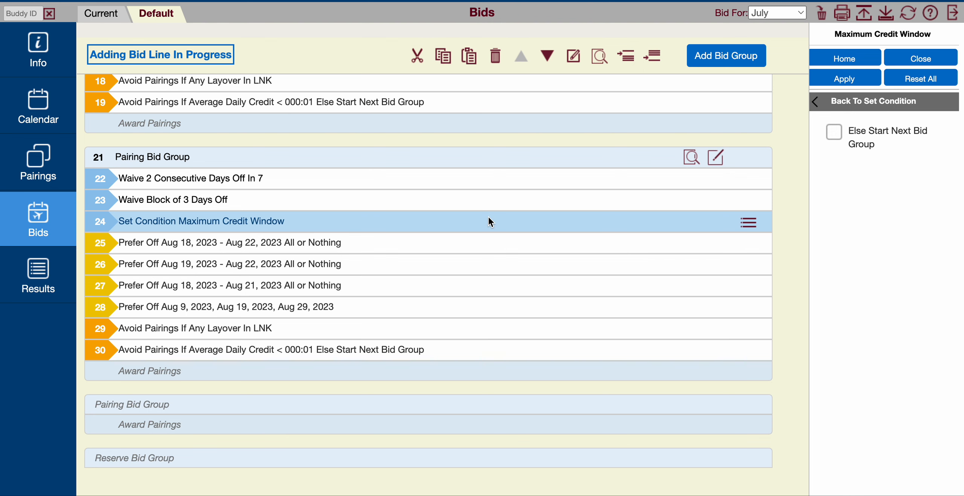
- Delete the average daily credit Avoid Pairings line from the third pairing bid group
left_click(335, 158)
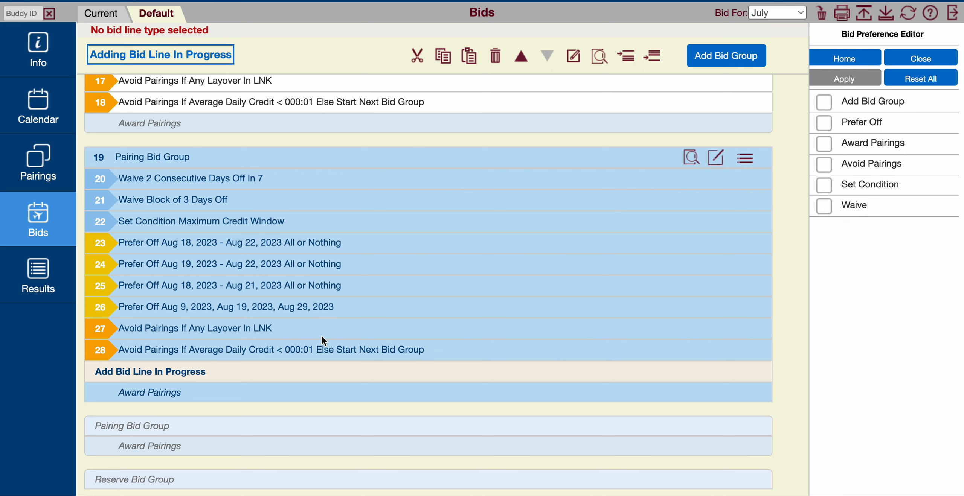
left_click(294, 352)
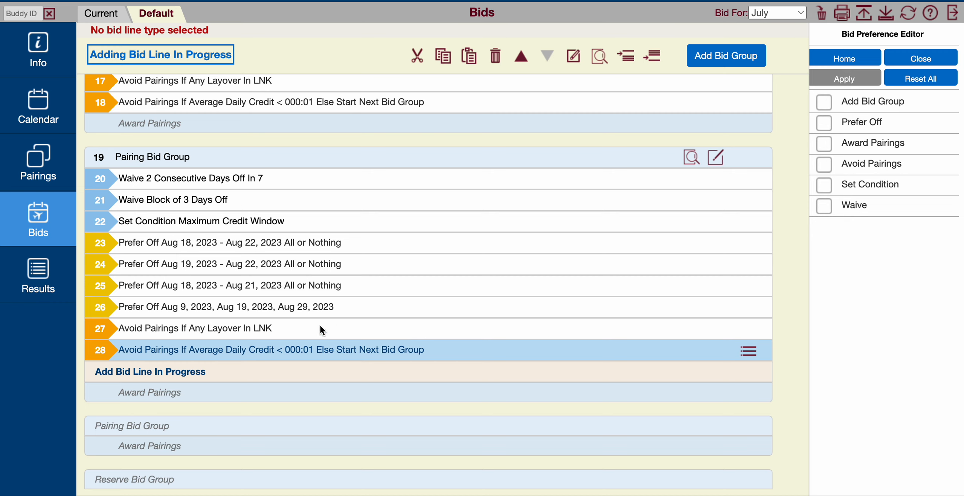
left_click(744, 350)
left_click(716, 428)
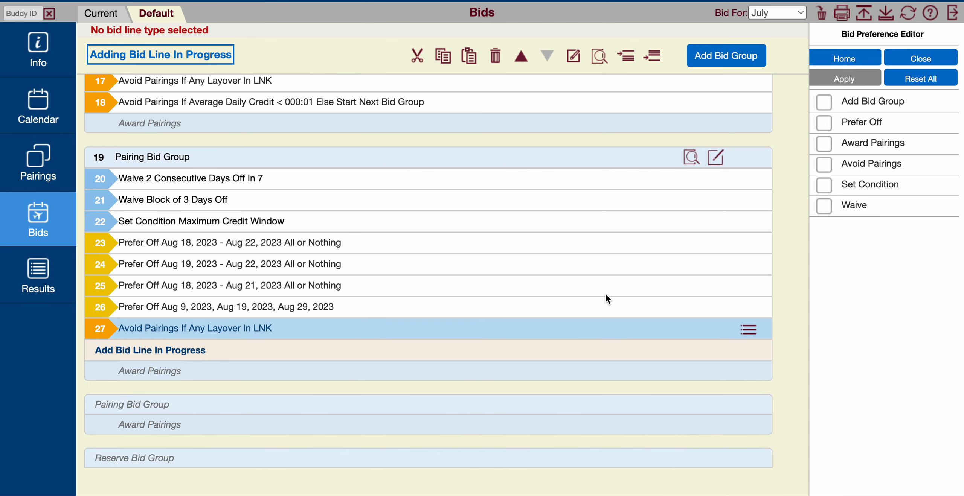
- Add a reserve bid group directly below the second pairing bid group
scroll(791, 284, "up", 10)
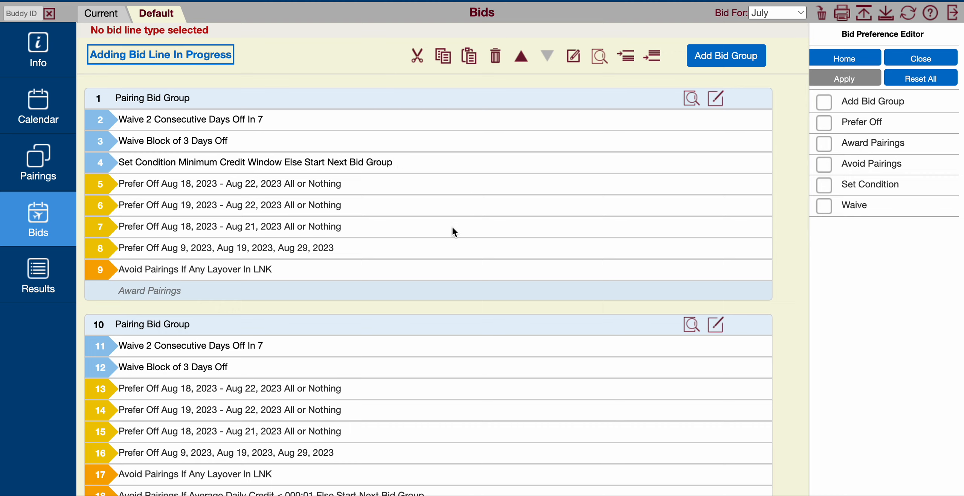
scroll(423, 252, "down", 6)
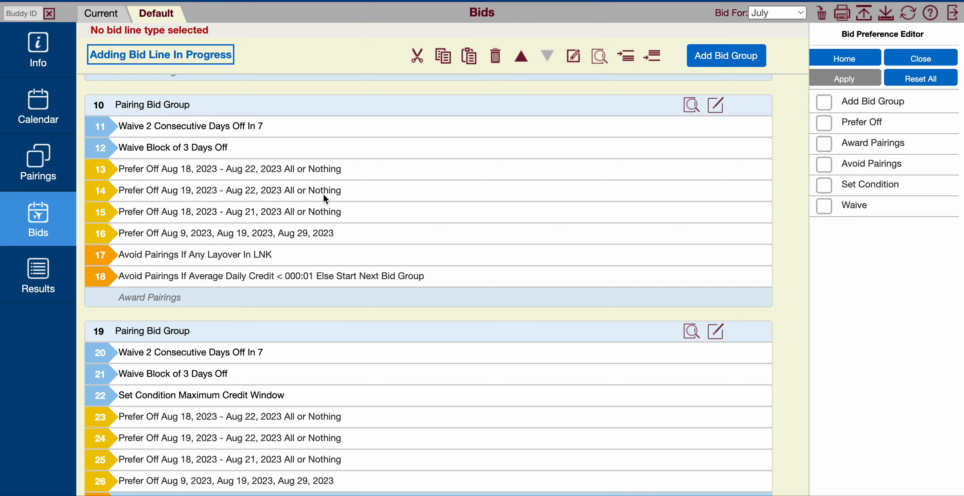
left_click(324, 277)
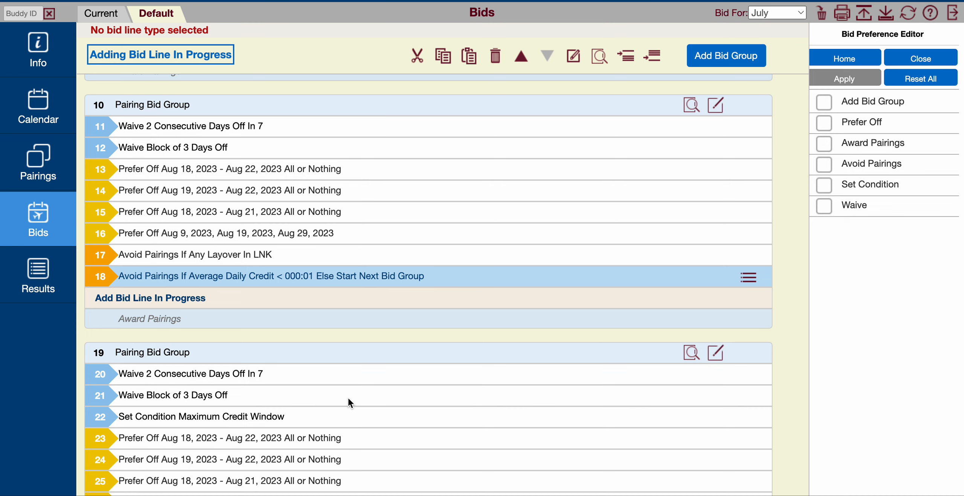
scroll(349, 400, "down", 7)
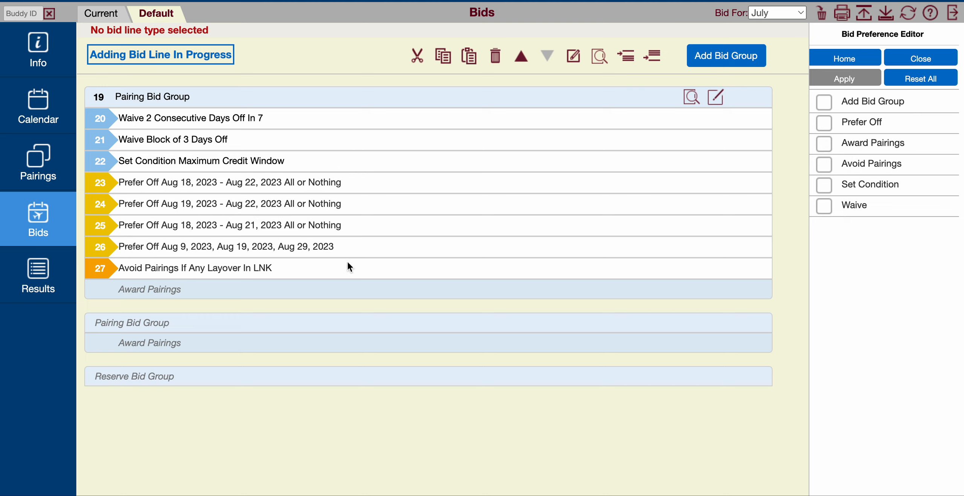
left_click(729, 54)
left_click(873, 148)
left_click(849, 78)
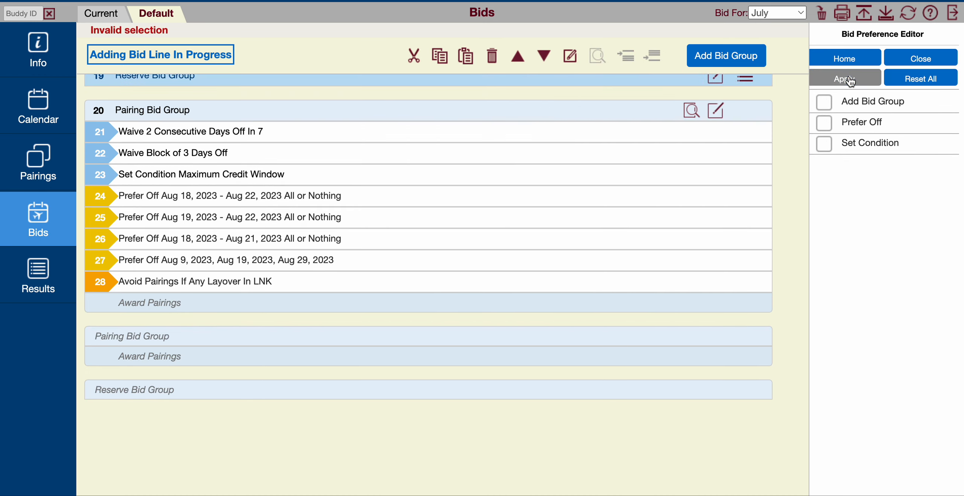
- Move the reserve bid group below the third pairing bid group and select it
scroll(788, 169, "up", 3)
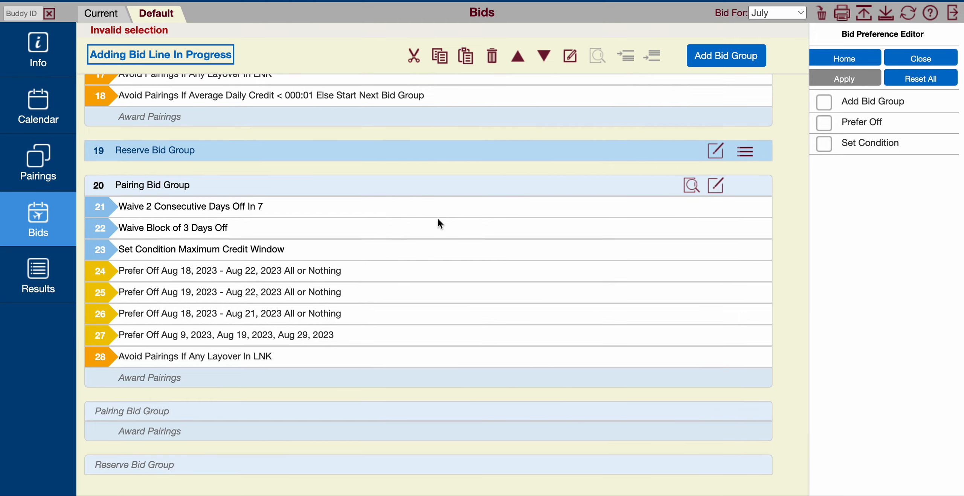
left_click(449, 149)
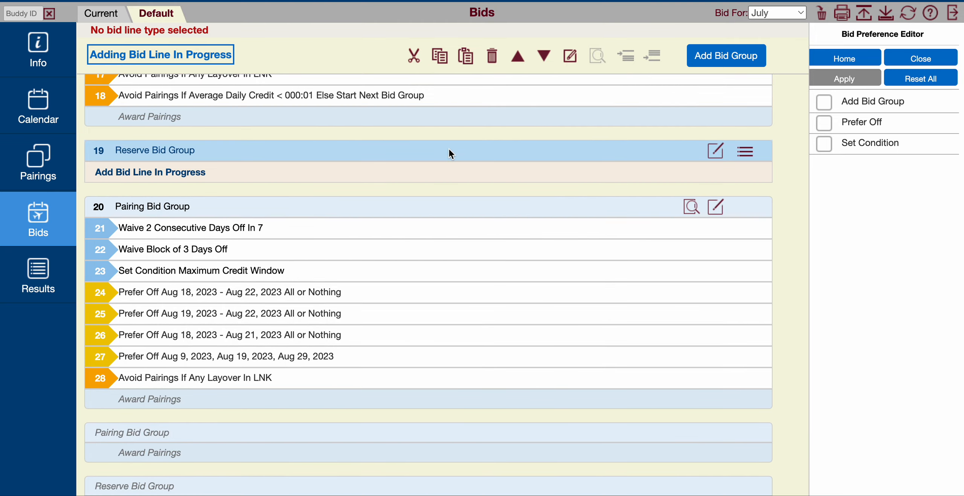
left_click(546, 53)
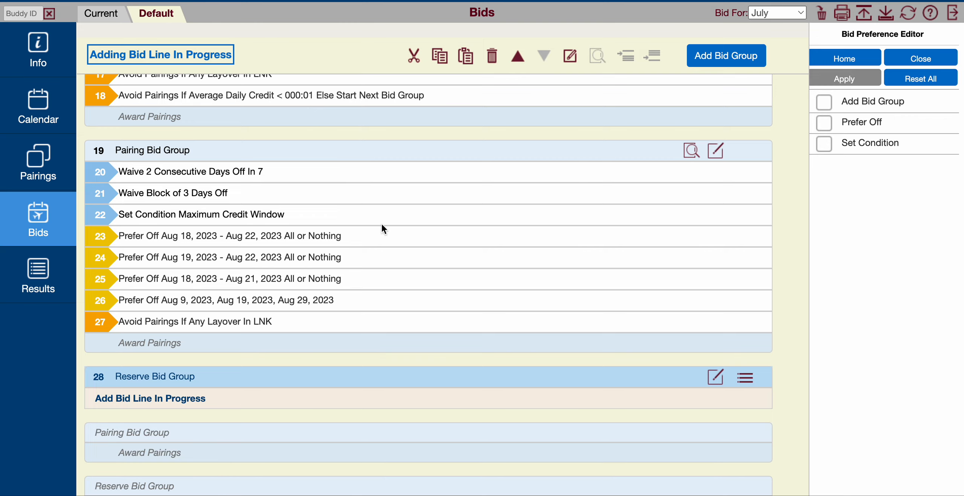
scroll(304, 287, "up", 10)
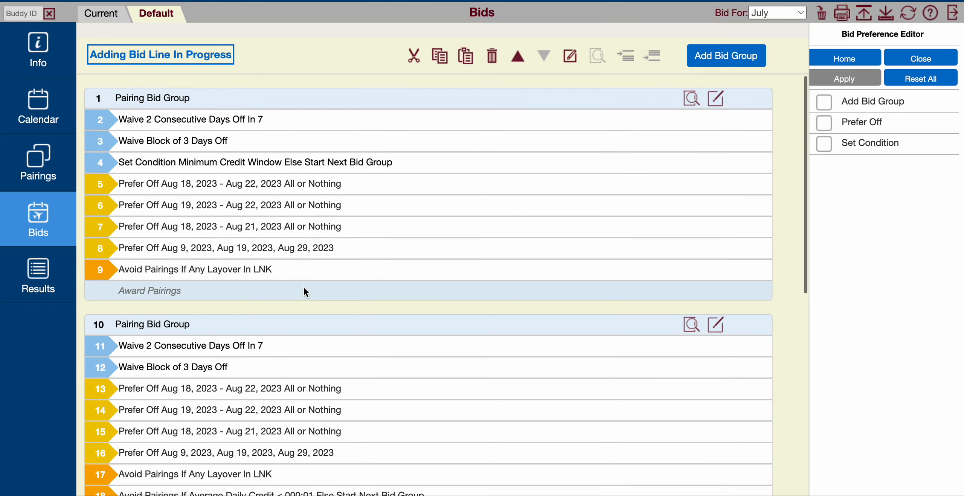
scroll(303, 287, "down", 12)
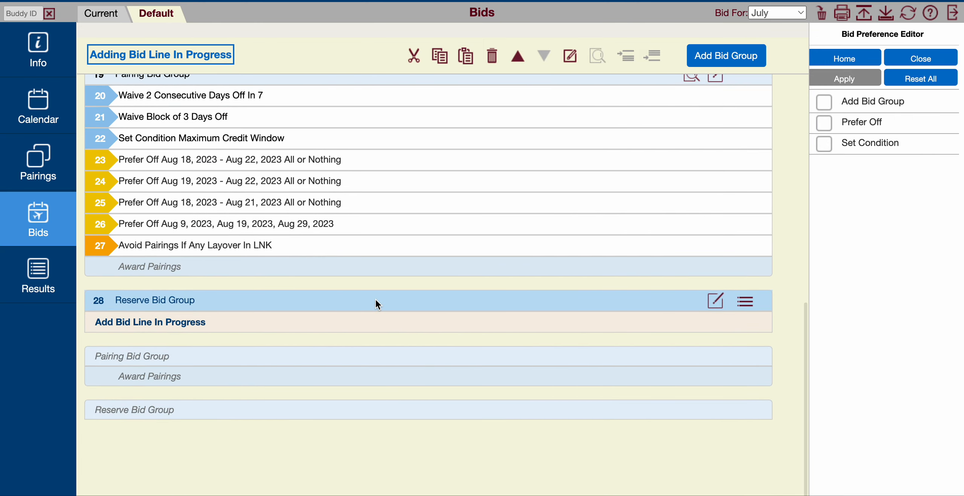
left_click(375, 300)
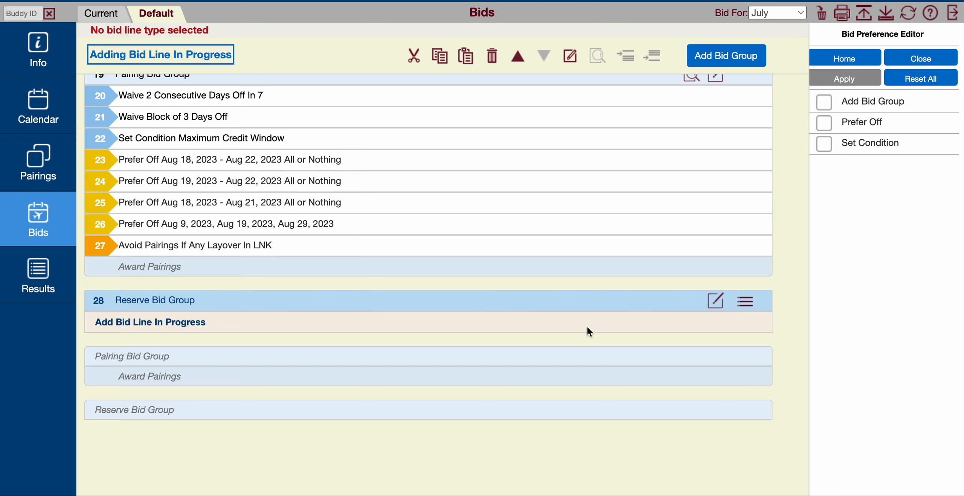
- Try to copy the Prefer Off Aug 18 - Aug 22 line from the third pairing bid group into the reserve bid group
left_click(746, 303)
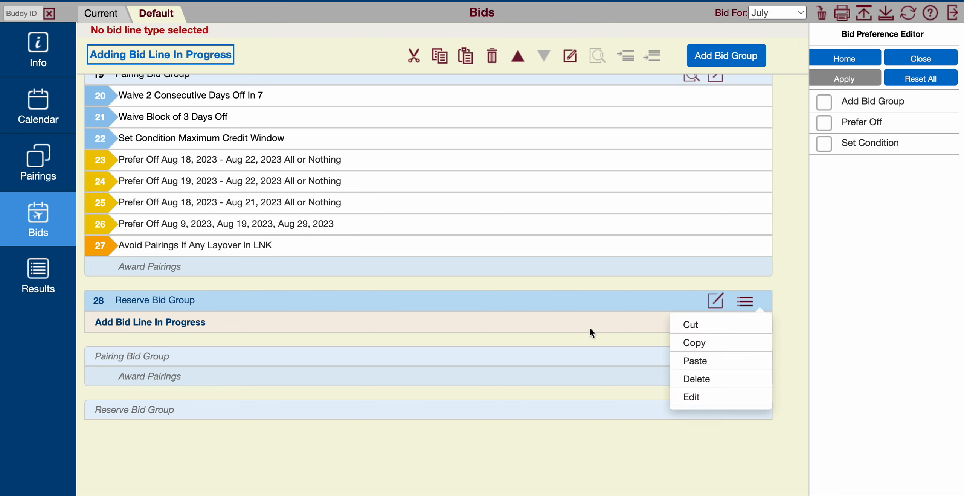
left_click(581, 309)
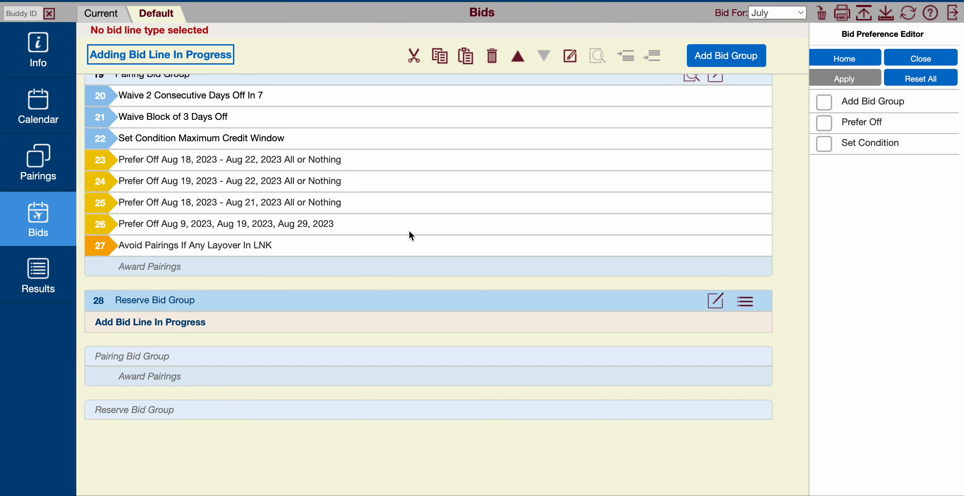
left_click(329, 168)
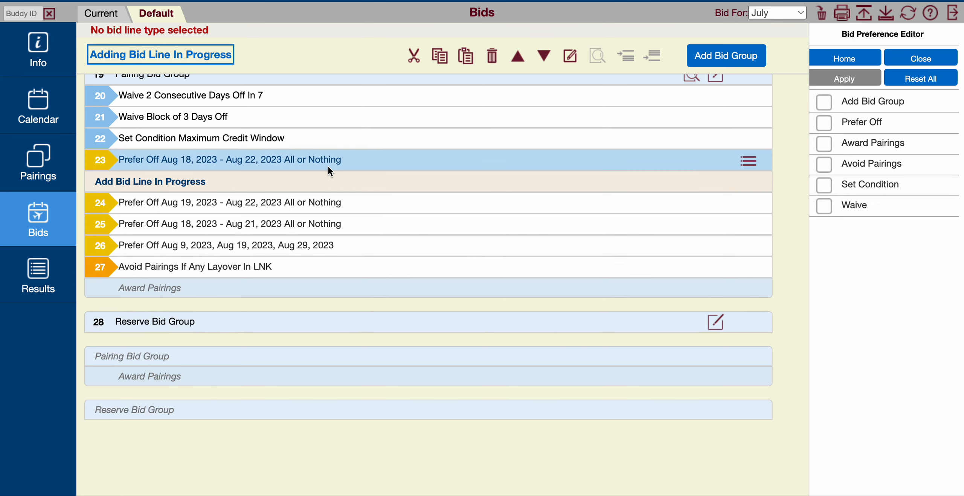
left_click(746, 161)
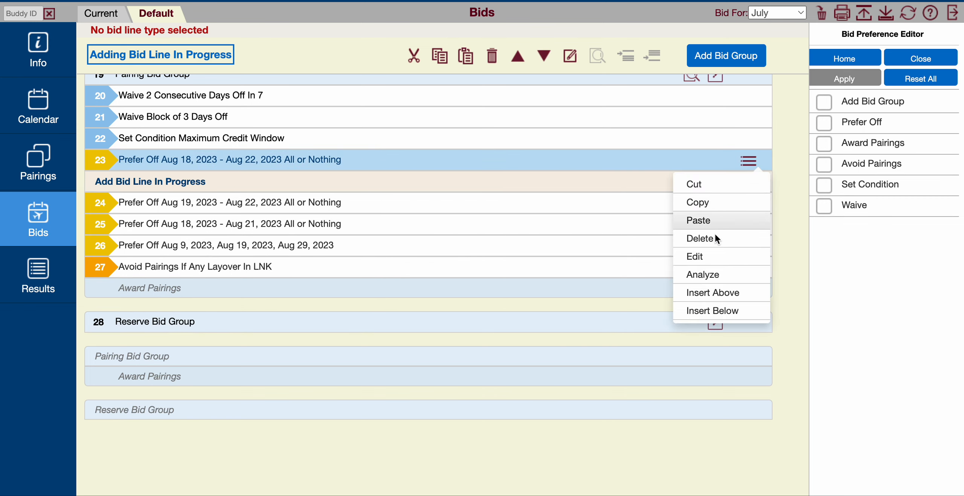
left_click(719, 201)
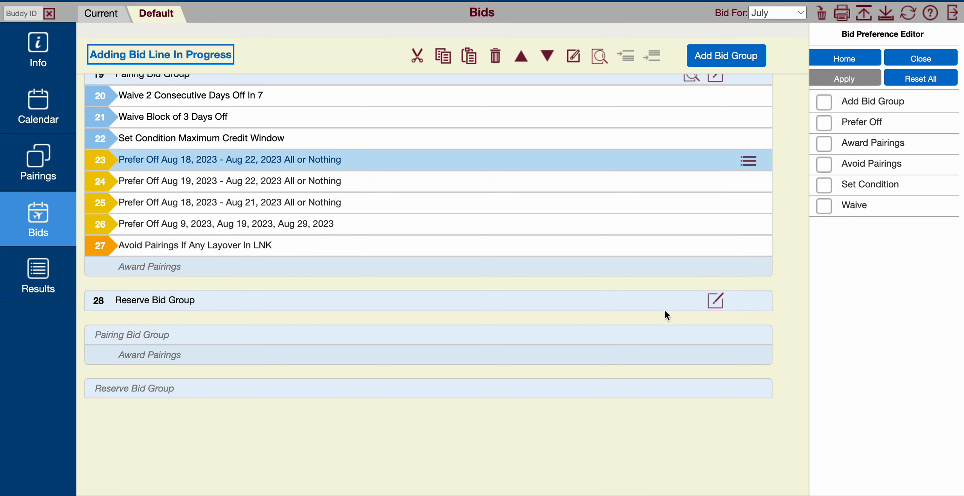
left_click(734, 302)
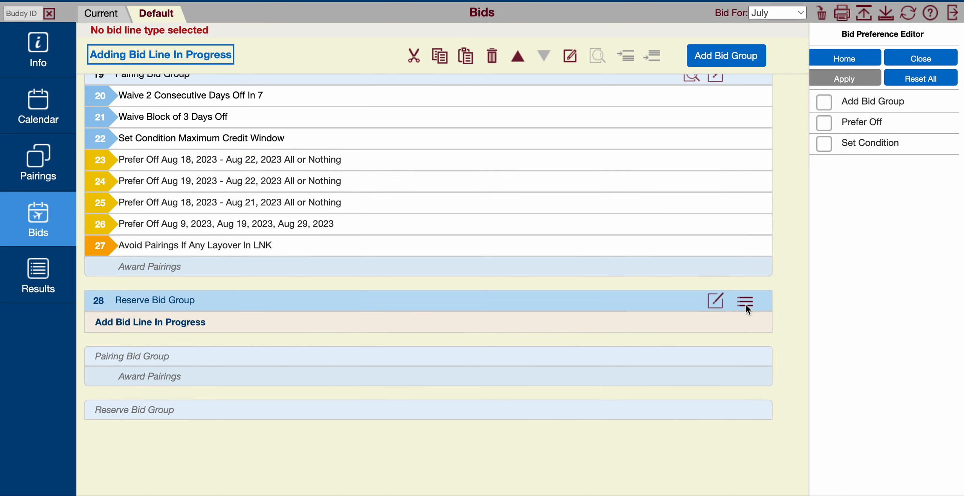
left_click(745, 304)
left_click(714, 345)
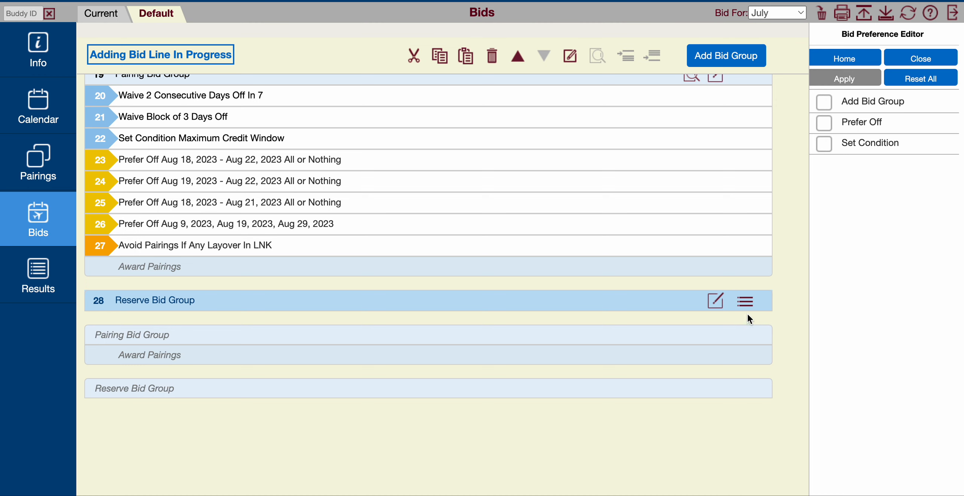
left_click(751, 299)
left_click(705, 365)
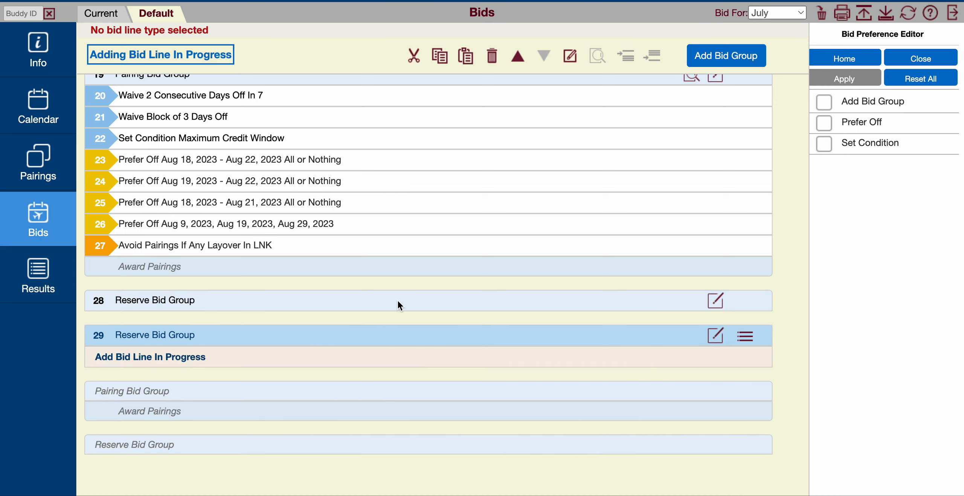
- Delete the upper of the two empty reserve bid groups
left_click(504, 305)
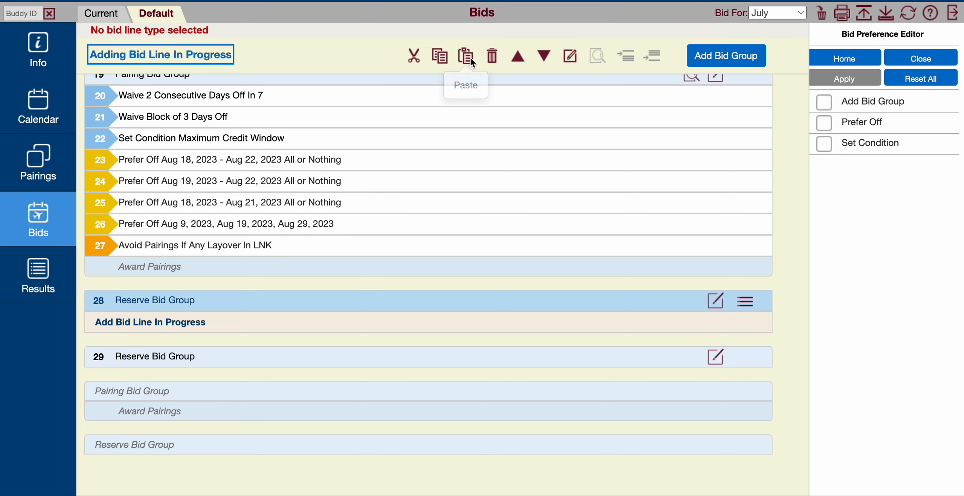
left_click(493, 57)
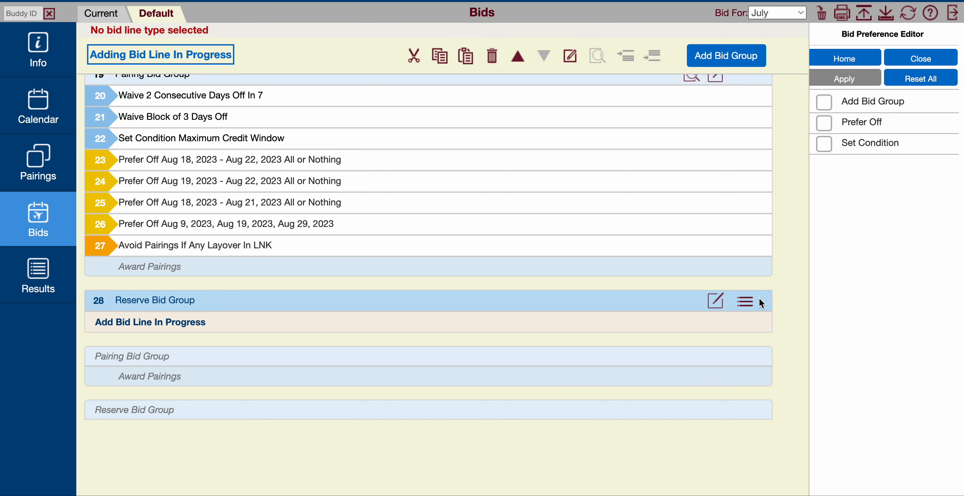
left_click(742, 302)
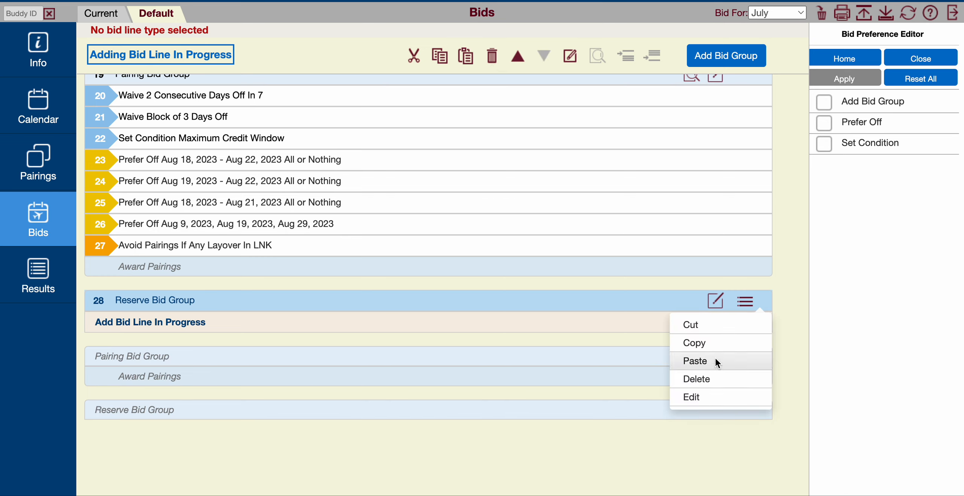
- Copy the Prefer Off Aug 18, 2023 - Aug 22, 2023 All or Nothing line of the third pairing bid group
left_click(368, 160)
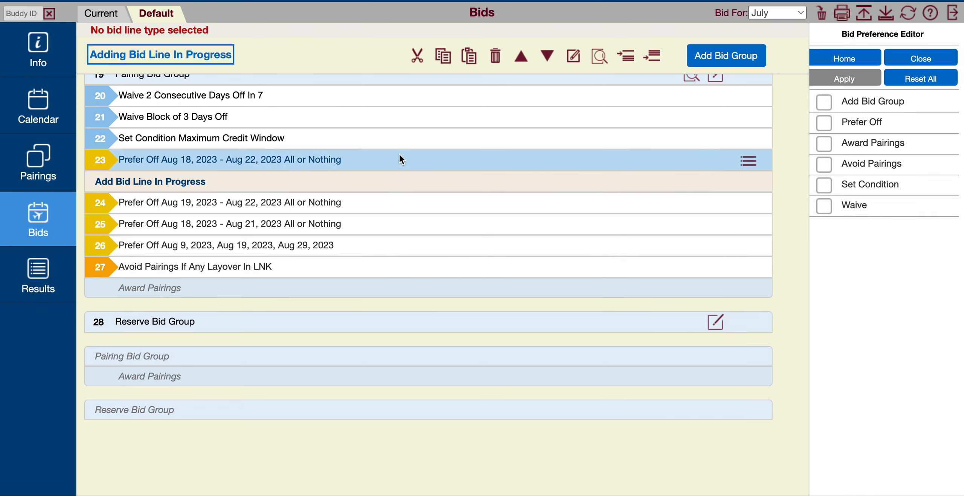
left_click(748, 161)
left_click(715, 204)
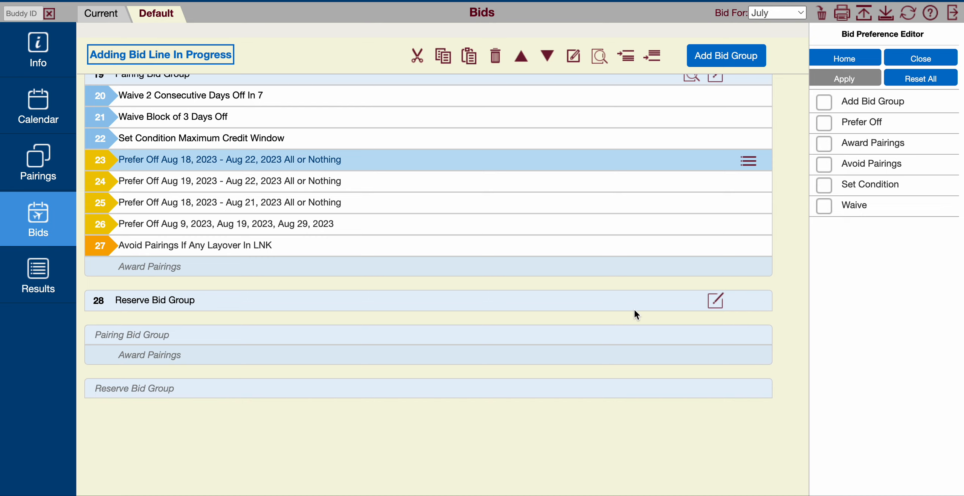
- Add a new reserve bid group directly below the third pairing bid group and paste the copied Prefer Off line into it
left_click(734, 60)
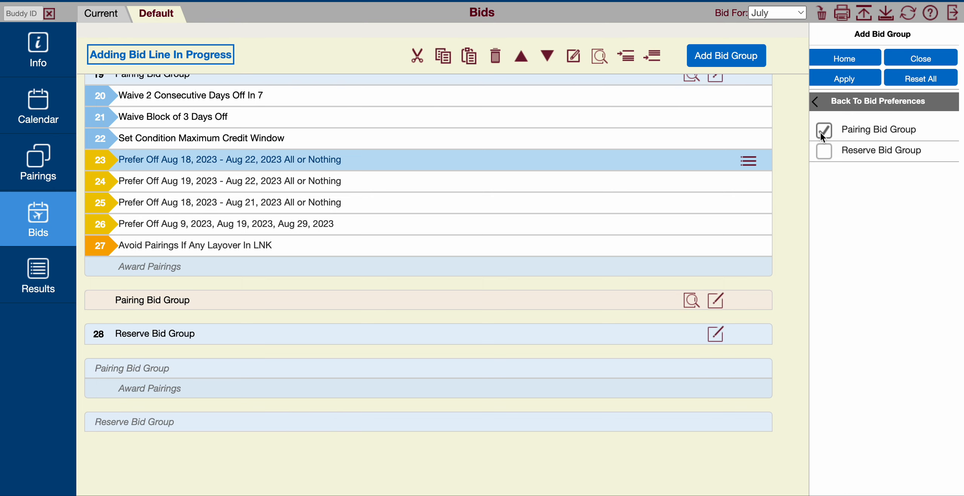
left_click(868, 153)
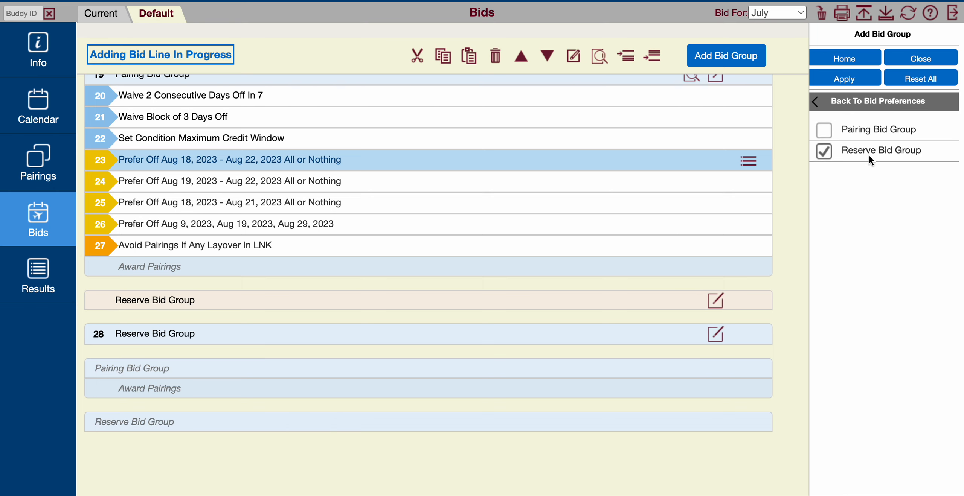
left_click(834, 80)
left_click(744, 305)
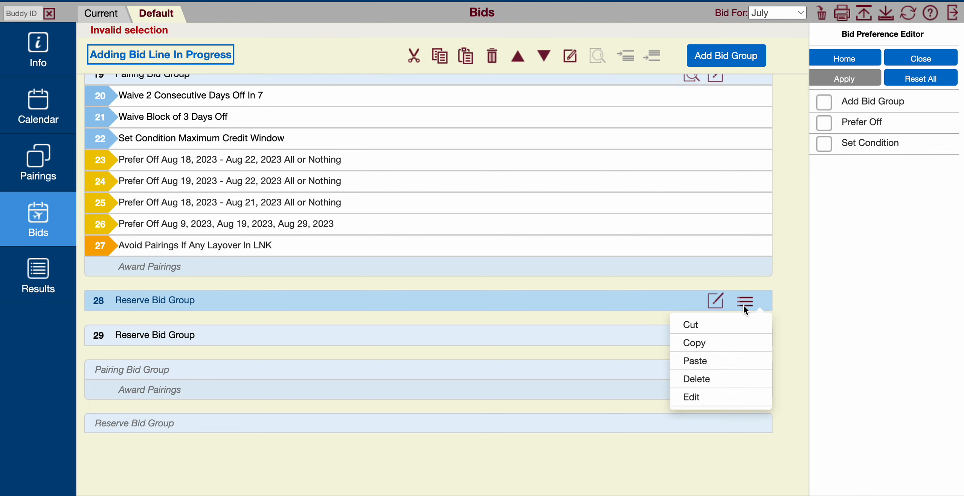
left_click(716, 363)
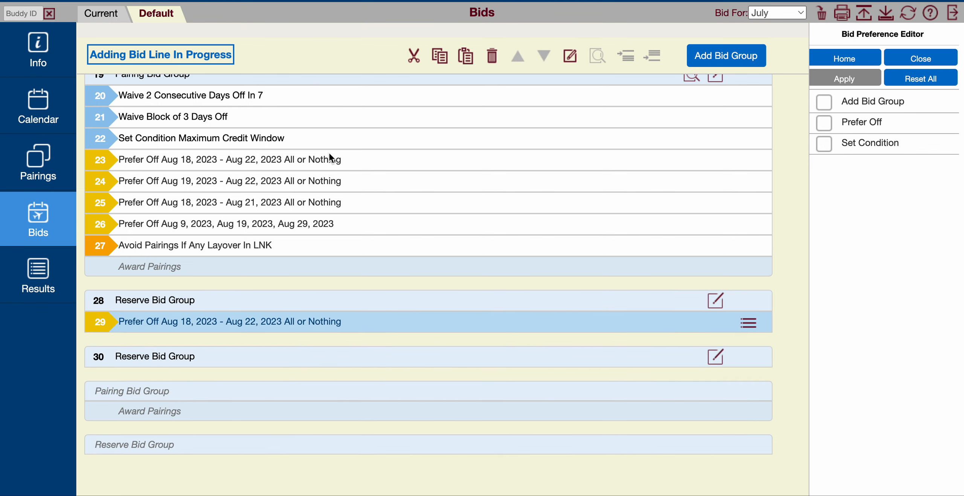
- Copy the Prefer Off Aug 19 - Aug 22 All or Nothing line from the third pairing bid group below the reserve group's first line
left_click(332, 180)
left_click(749, 182)
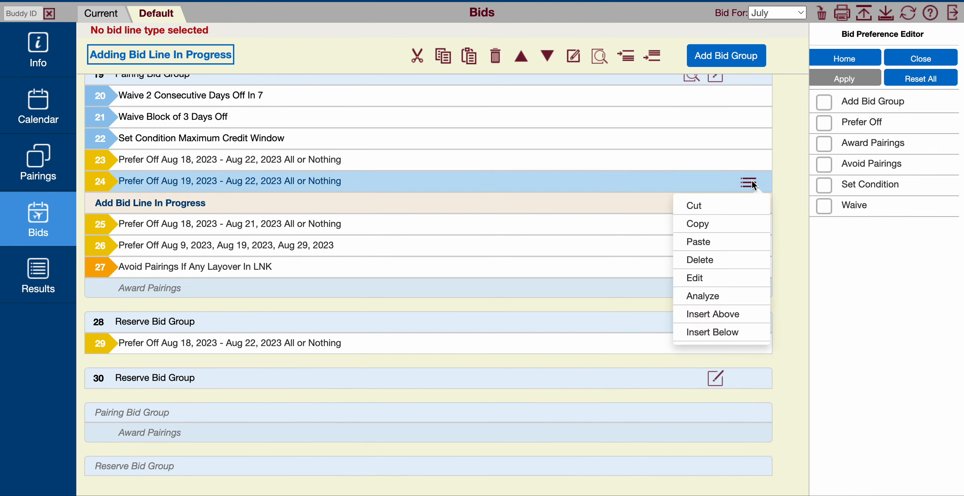
left_click(721, 226)
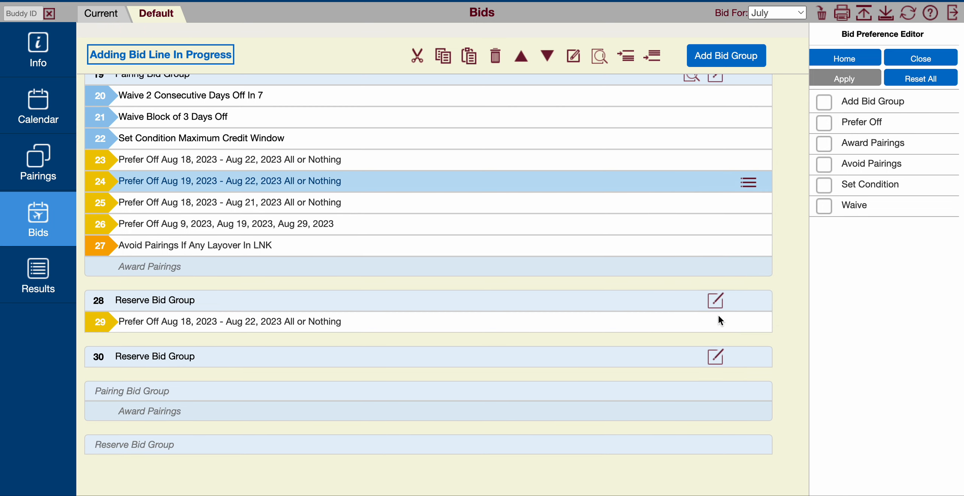
left_click(737, 323)
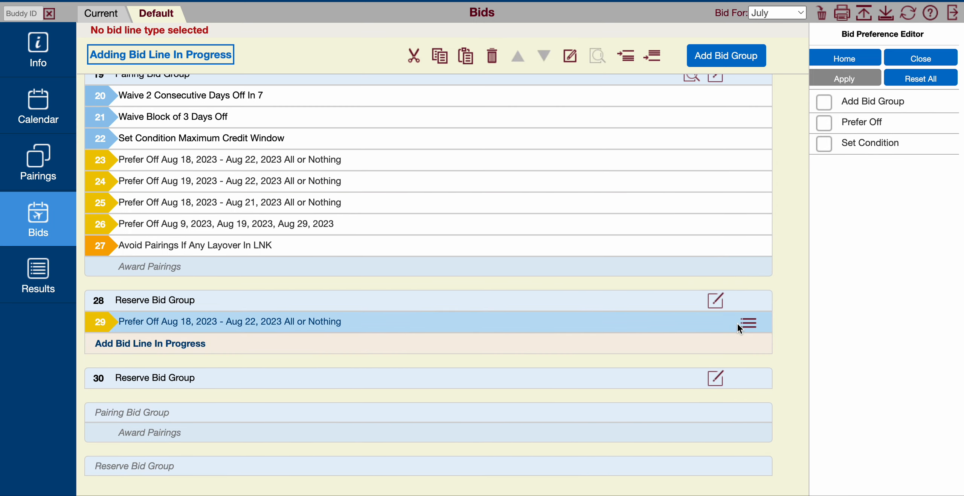
left_click(748, 322)
left_click(728, 381)
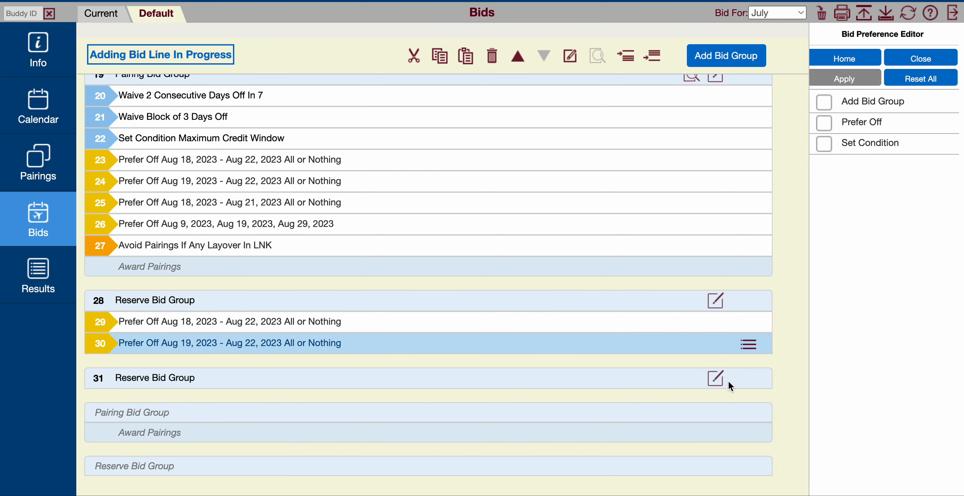
- Copy the Prefer Off Aug 18 - Aug 21 All or Nothing line from the third pairing bid group below the reserve group's second line
left_click(353, 202)
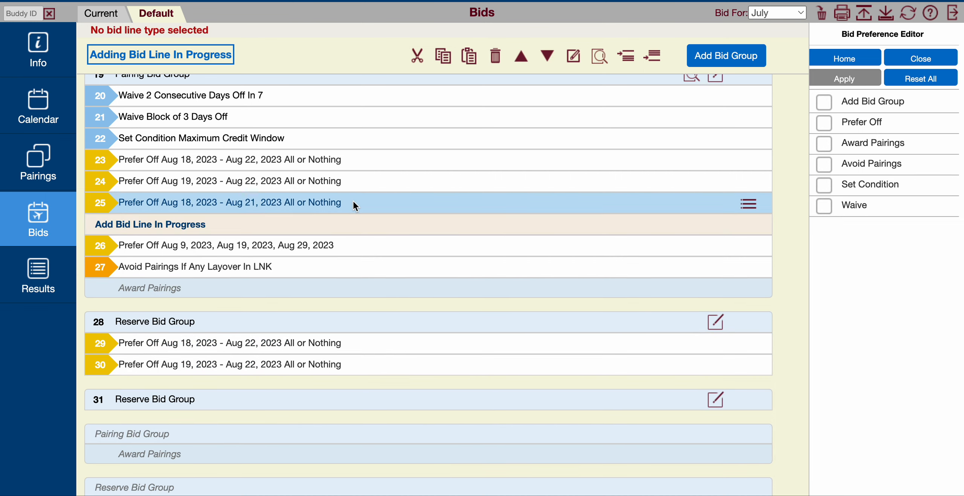
left_click(753, 205)
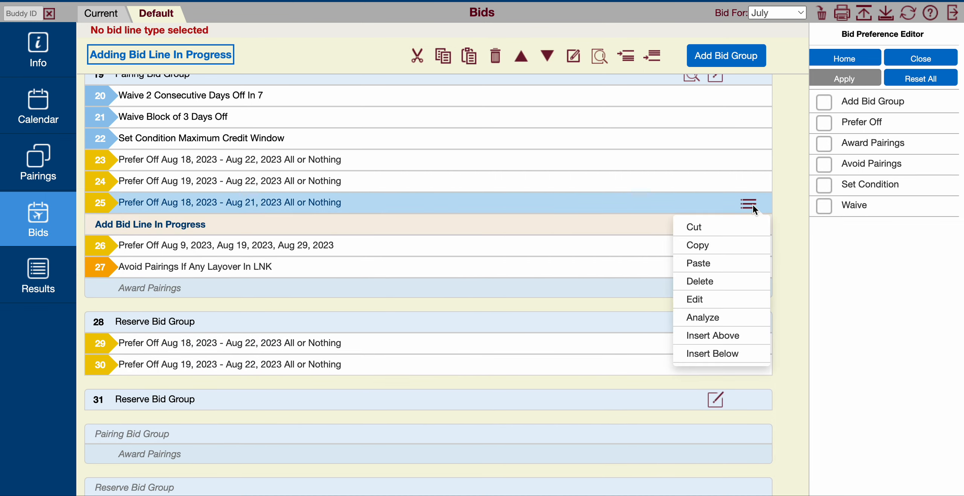
left_click(726, 245)
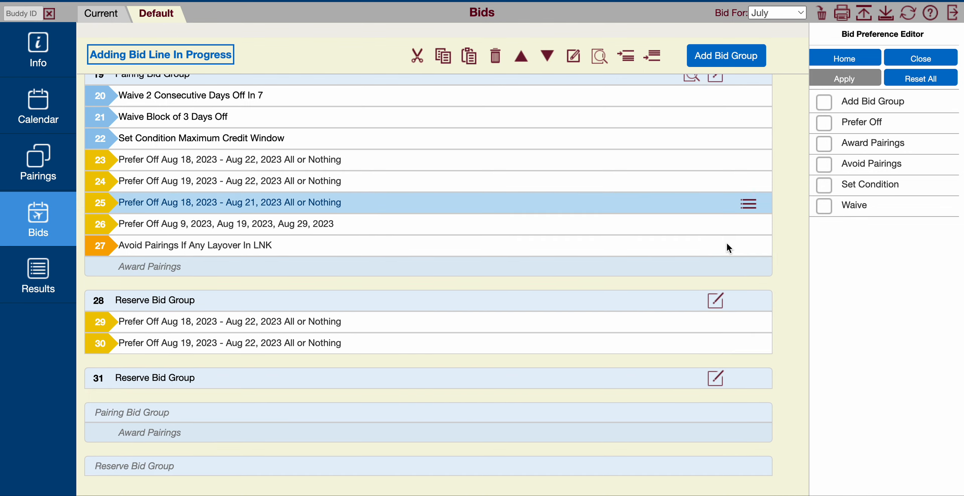
left_click(709, 342)
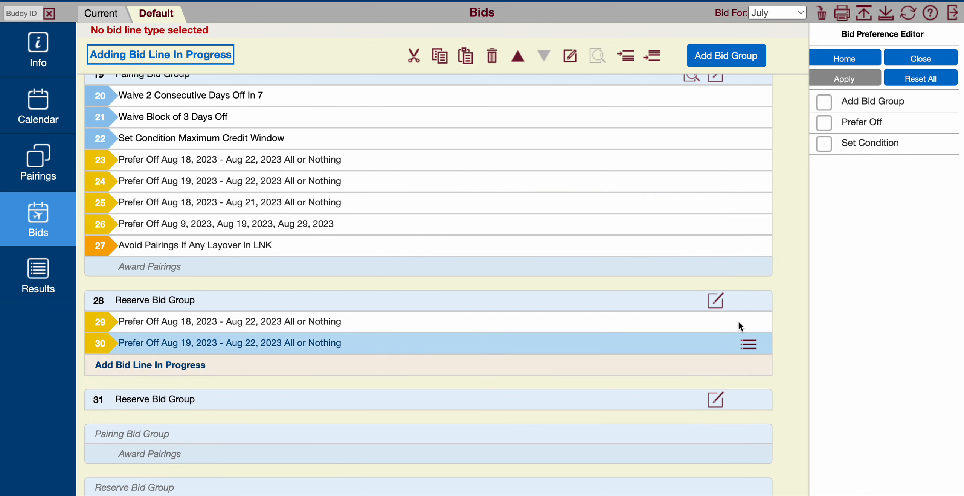
left_click(748, 344)
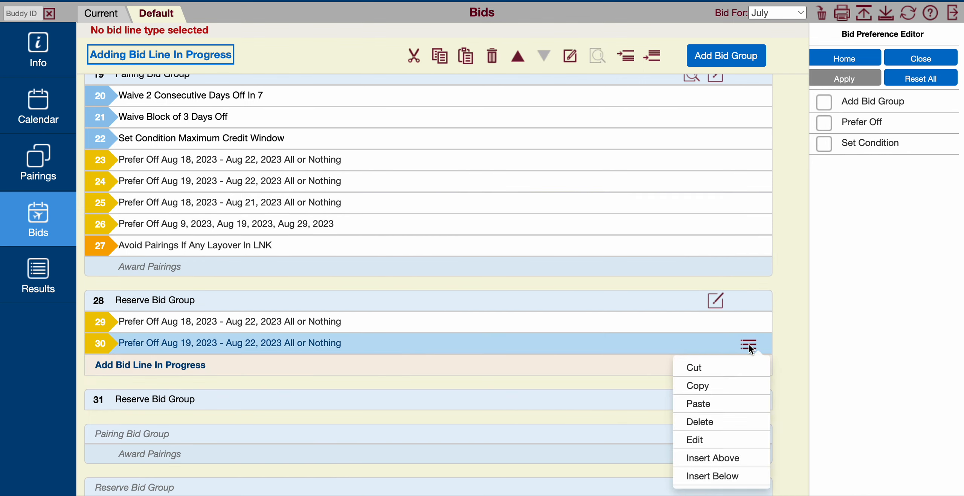
left_click(726, 402)
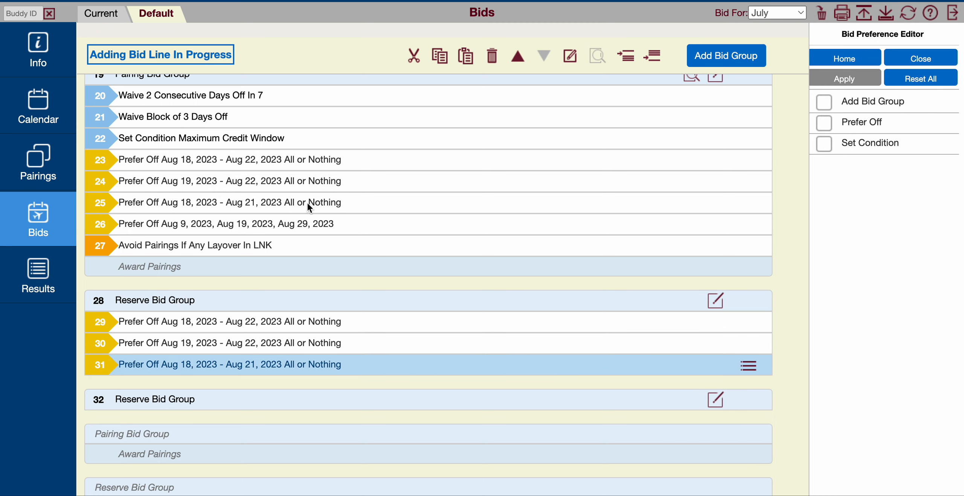
- Copy the Prefer Off Aug 9, Aug 19, Aug 29, 2023 line from the third pairing bid group to the end of the filled reserve group
left_click(307, 230)
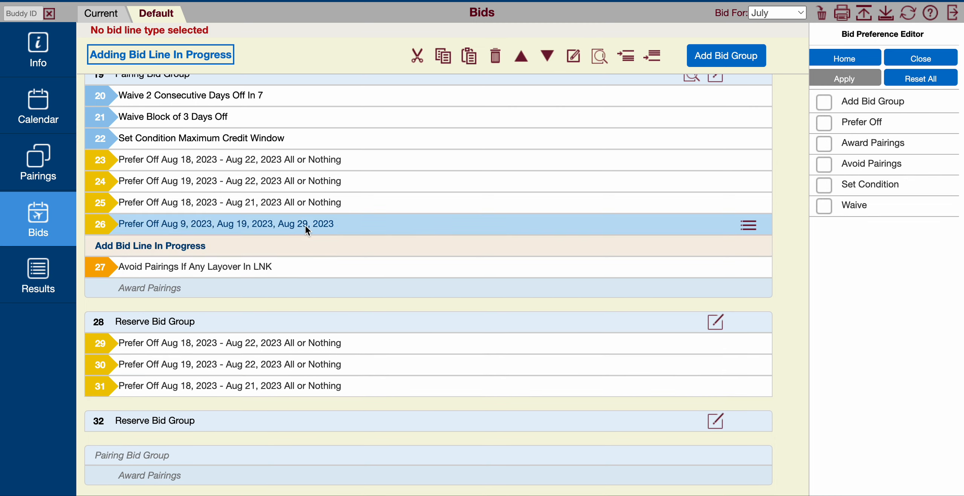
left_click(747, 225)
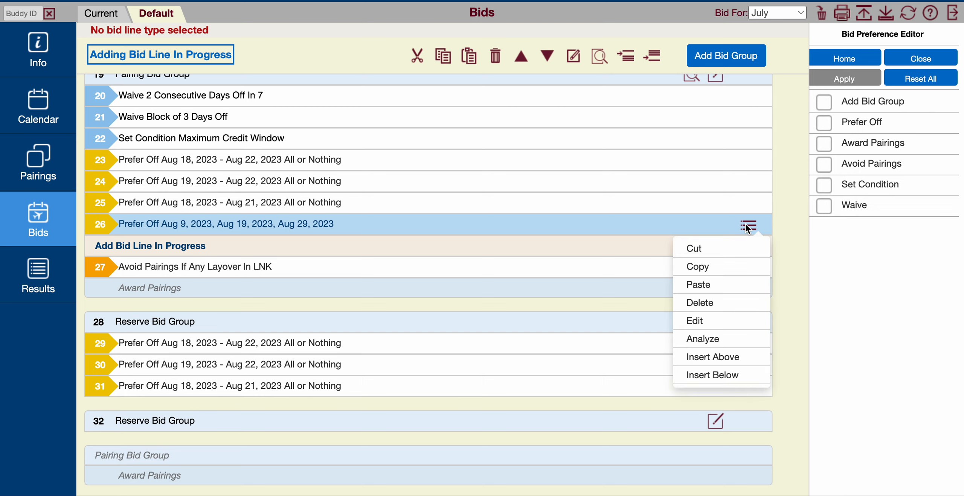
left_click(714, 268)
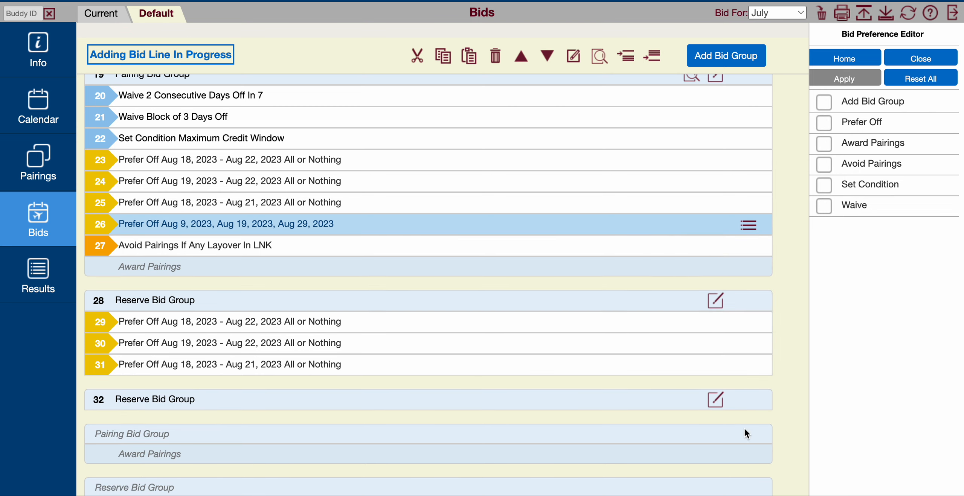
left_click(732, 366)
left_click(747, 367)
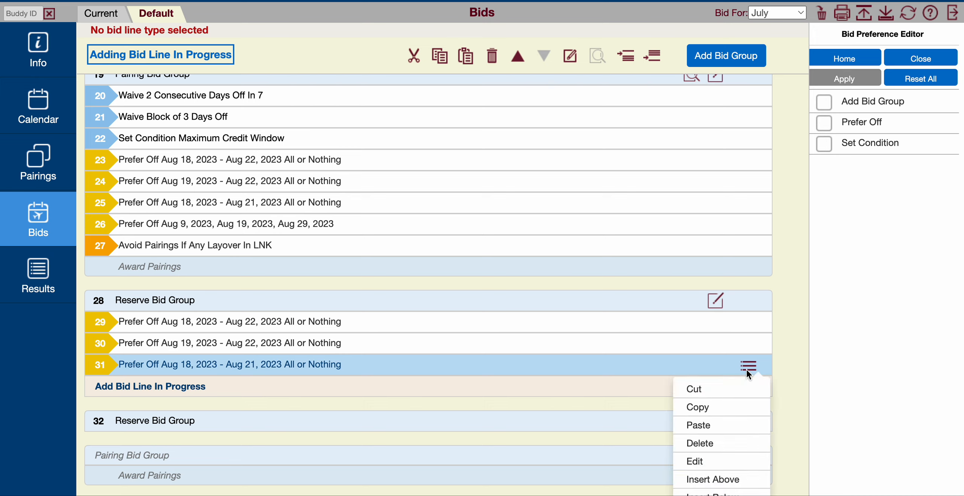
left_click(724, 424)
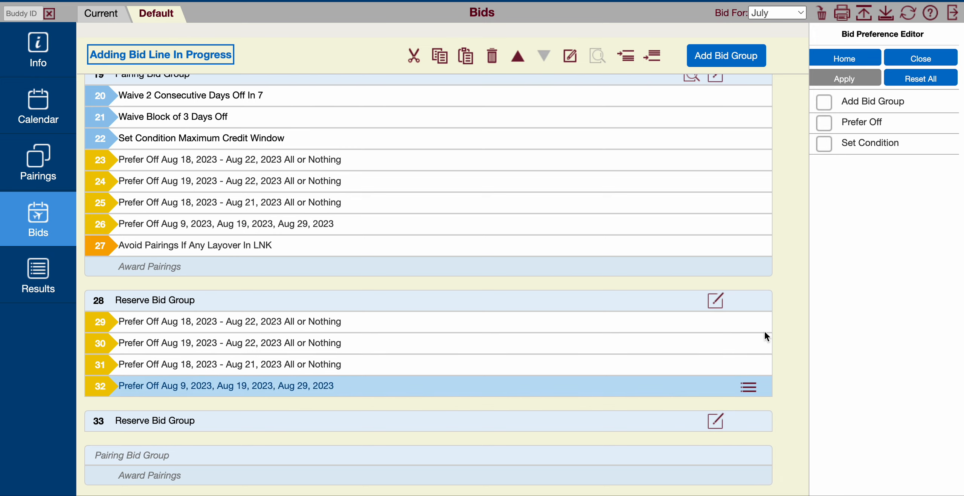
- Delete the empty reserve bid group below the filled one
scroll(788, 410, "down", 3)
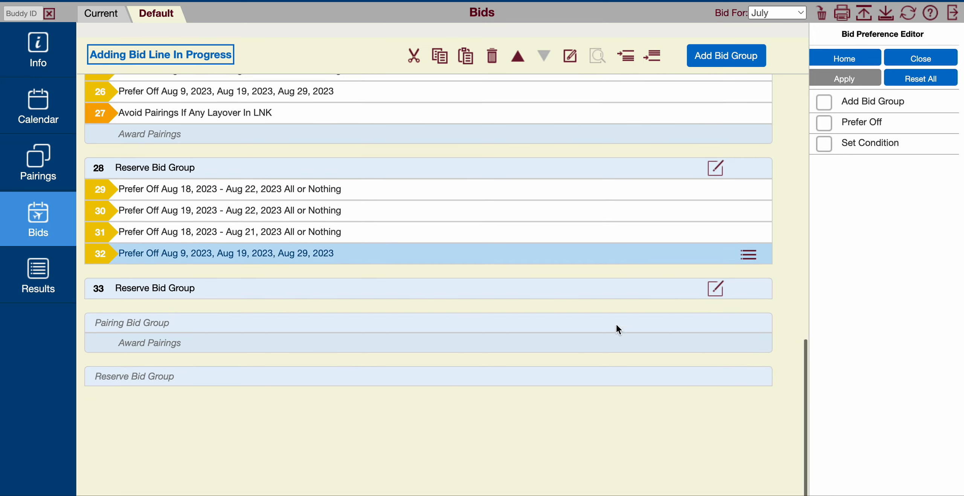
left_click(609, 291)
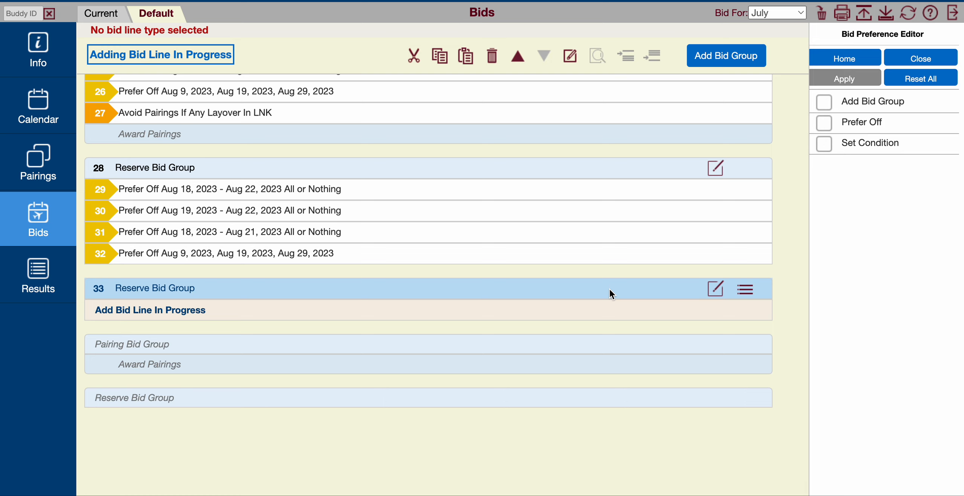
left_click(496, 58)
- Review the lines of the three pairing bid groups and the reserve bid group in the default bid
scroll(710, 250, "up", 15)
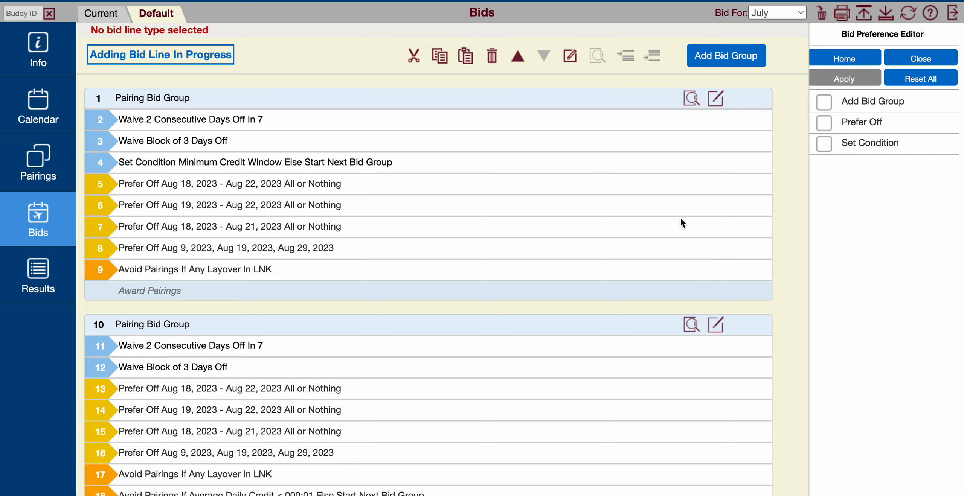
scroll(790, 284, "down", 10)
scroll(780, 278, "up", 10)
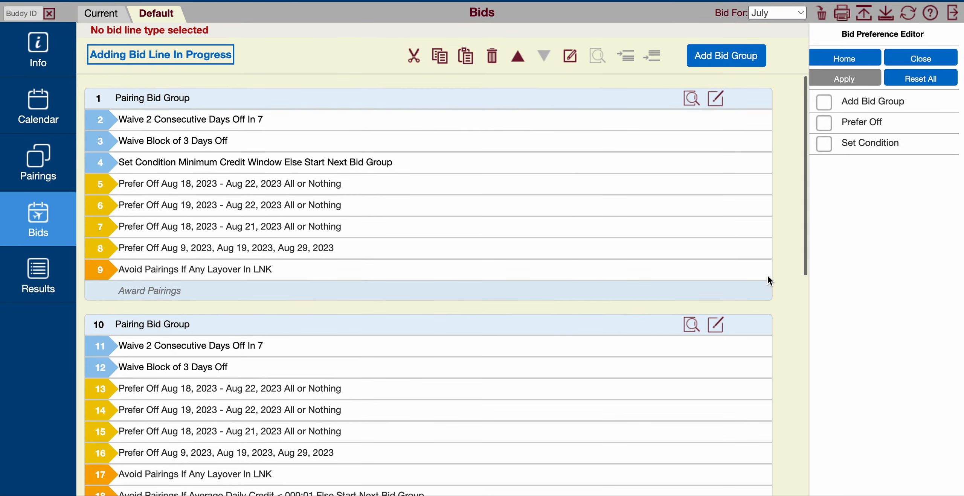
scroll(509, 327, "down", 5)
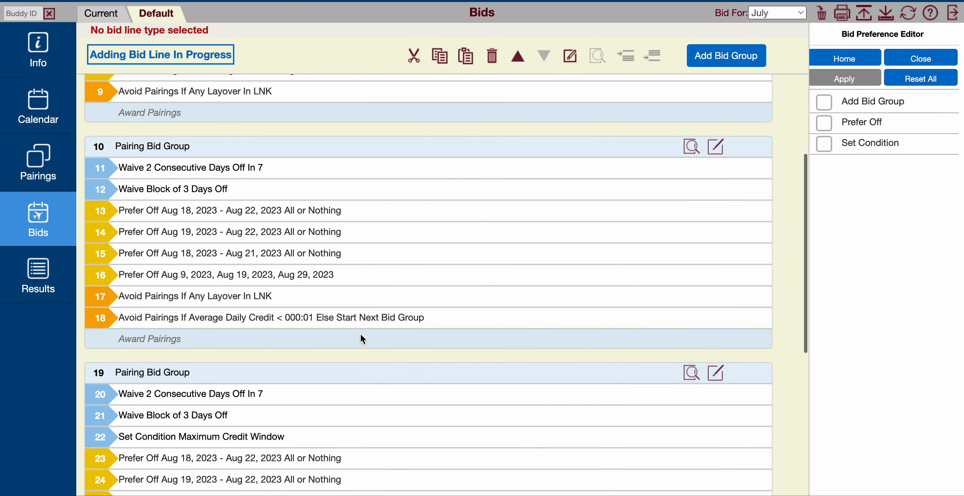
scroll(356, 324, "down", 7)
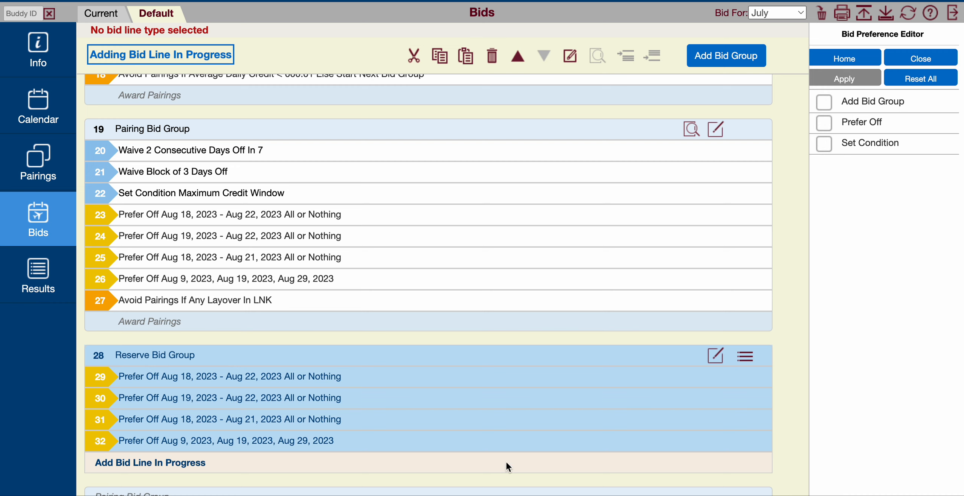
scroll(789, 321, "up", 10)
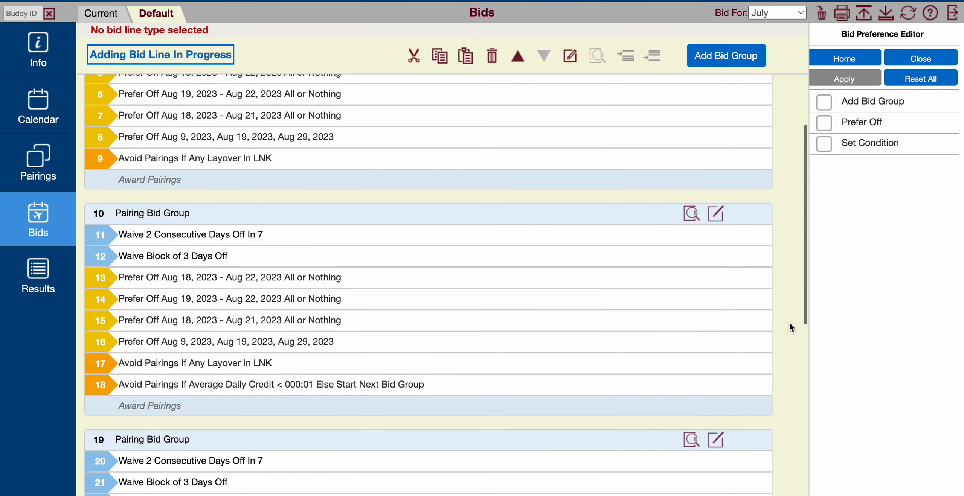